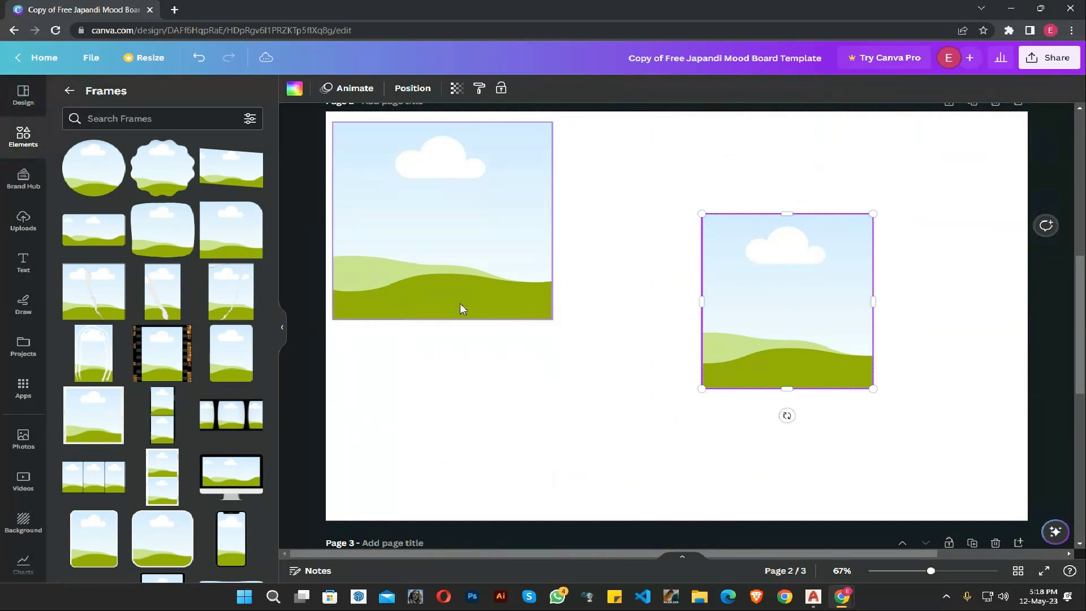
- Delete the larger frame on page 2 and place a duplicate of the square frame in the page's upper-left corner
{"action": "left_click", "coordinate": [465, 293]}
{"action": "key", "text": "Delete"}
{"action": "left_click", "coordinate": [726, 327]}
{"action": "key", "text": "ctrl+d"}
{"action": "left_click_drag", "start_coordinate": [726, 326], "coordinate": [373, 218]}
- Duplicate the upper-left frame on page 2, shrink the copy to a small rectangle and place it below along the page's left edge
{"action": "scroll", "coordinate": [566, 498], "scroll_direction": "up", "scroll_amount": 8}
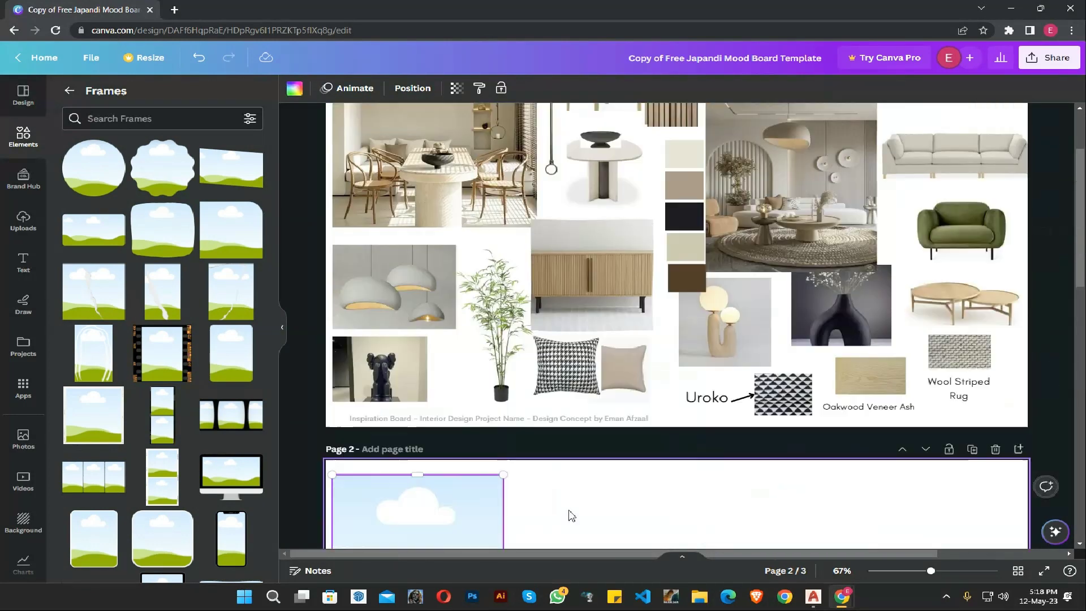
{"action": "left_click", "coordinate": [792, 300]}
{"action": "scroll", "coordinate": [147, 430], "scroll_direction": "down", "scroll_amount": 15}
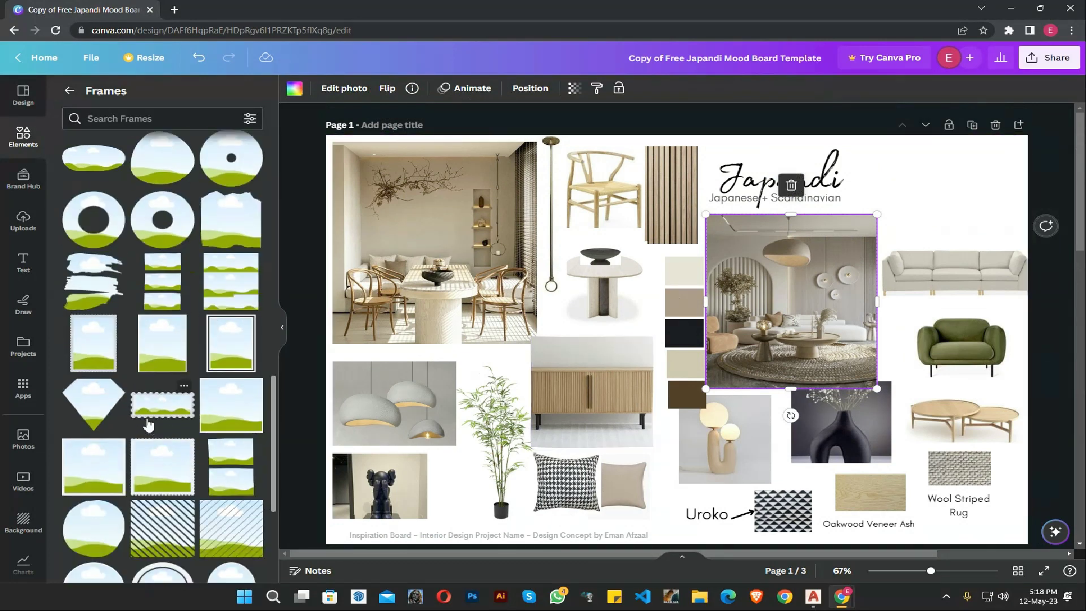
{"action": "scroll", "coordinate": [147, 424], "scroll_direction": "down", "scroll_amount": 8}
{"action": "left_click_drag", "start_coordinate": [391, 332], "coordinate": [397, 463]}
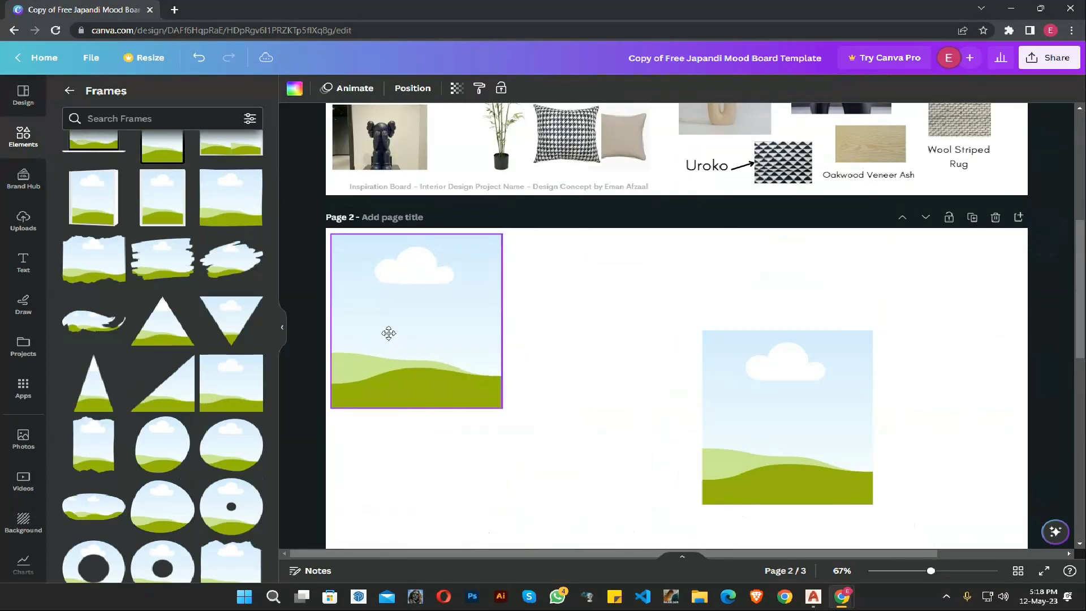
{"action": "left_click", "coordinate": [389, 333]}
{"action": "key", "text": "ctrl+d"}
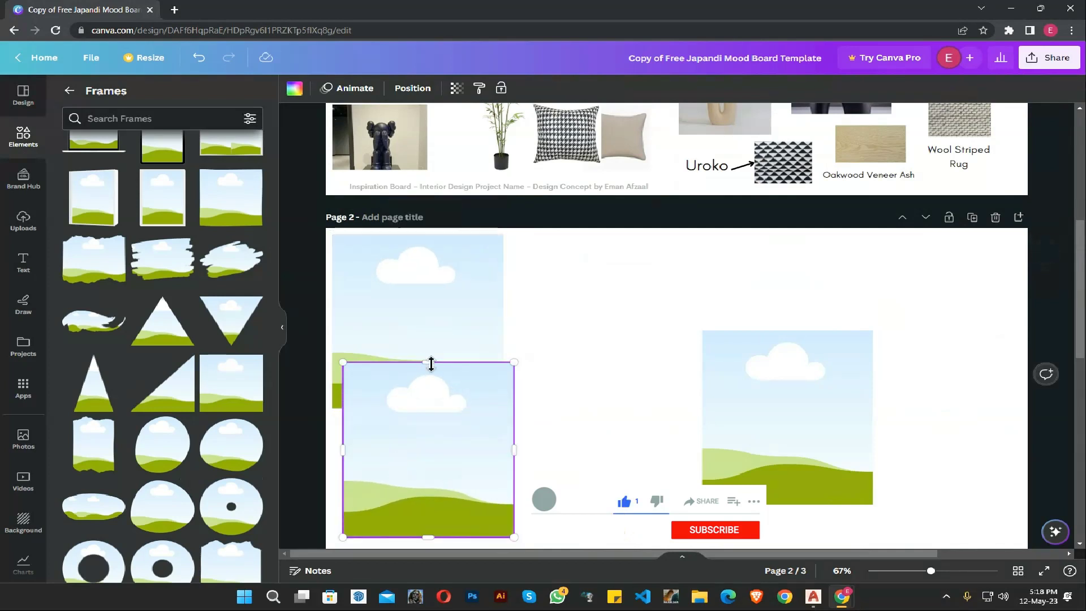
{"action": "left_click_drag", "start_coordinate": [430, 363], "coordinate": [429, 450]}
{"action": "left_click_drag", "start_coordinate": [514, 493], "coordinate": [418, 490]}
{"action": "left_click_drag", "start_coordinate": [380, 484], "coordinate": [413, 493]}
{"action": "left_click_drag", "start_coordinate": [370, 448], "coordinate": [375, 479]}
- Shorten the large upper-left frame on page 2 to about 4.1 wide by 4.5 high
{"action": "scroll", "coordinate": [328, 371], "scroll_direction": "up", "scroll_amount": 2}
{"action": "scroll", "coordinate": [341, 376], "scroll_direction": "down", "scroll_amount": 2}
{"action": "left_click", "coordinate": [412, 393]}
{"action": "left_click_drag", "start_coordinate": [414, 412], "coordinate": [415, 401]}
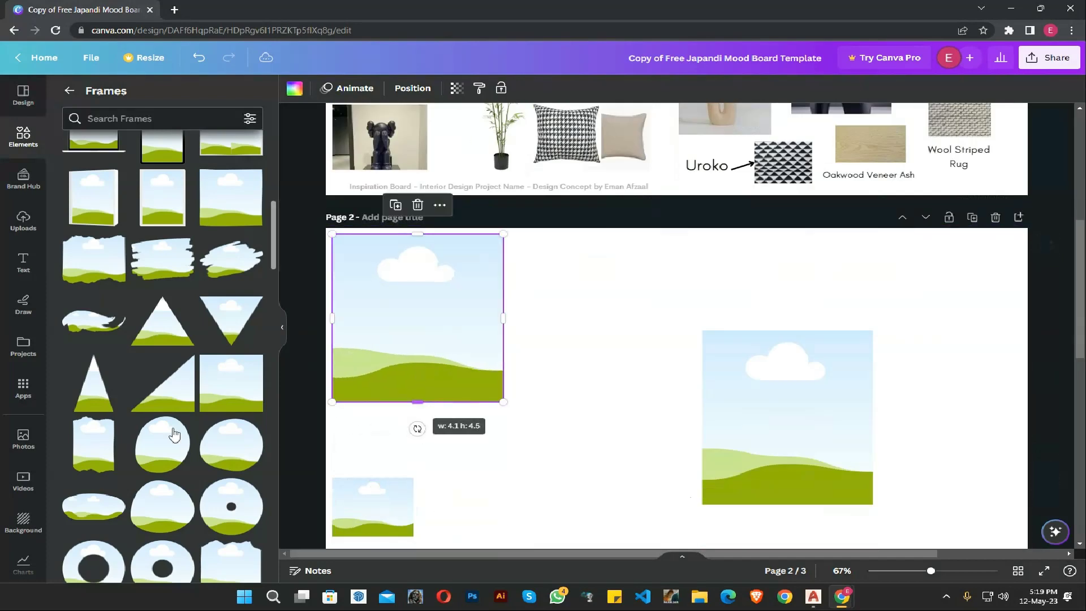
{"action": "left_click", "coordinate": [305, 448]}
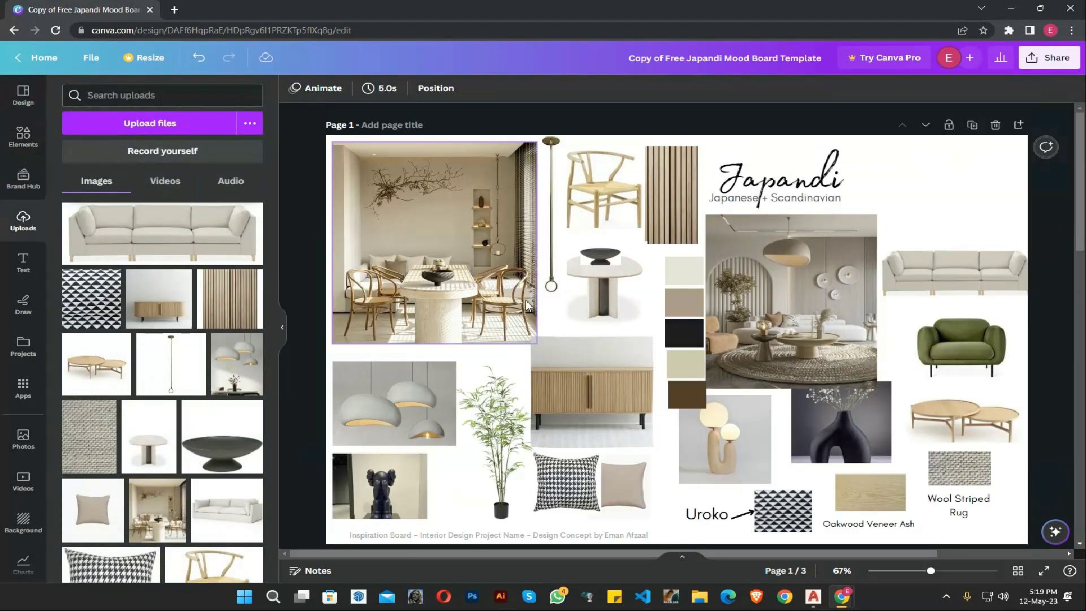
- Add the uploaded dining room photo to page 2
{"action": "scroll", "coordinate": [526, 305], "scroll_direction": "down", "scroll_amount": 6}
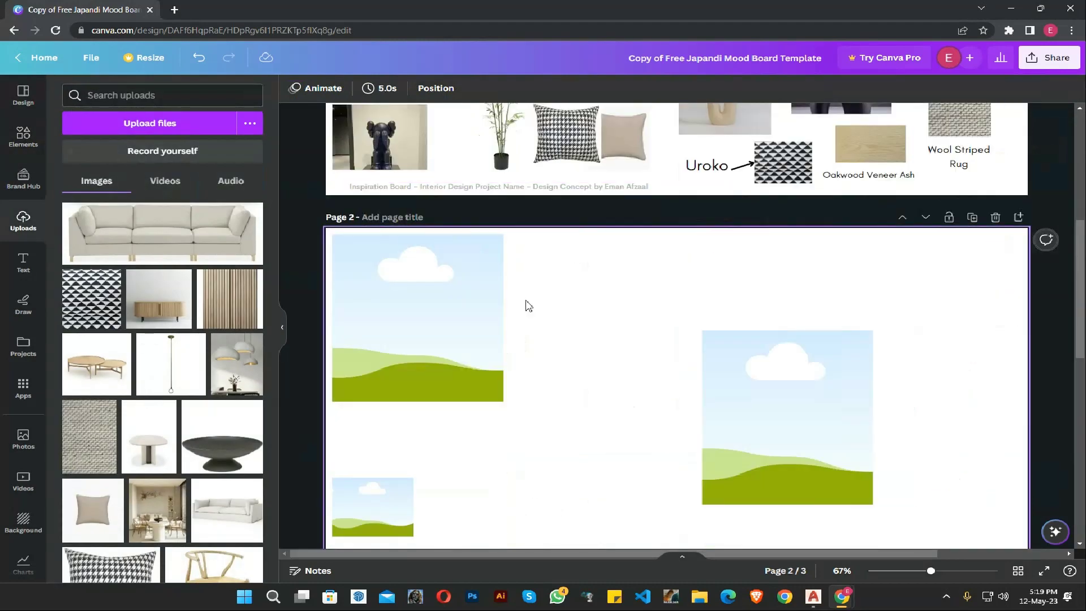
{"action": "scroll", "coordinate": [126, 490], "scroll_direction": "down", "scroll_amount": 2}
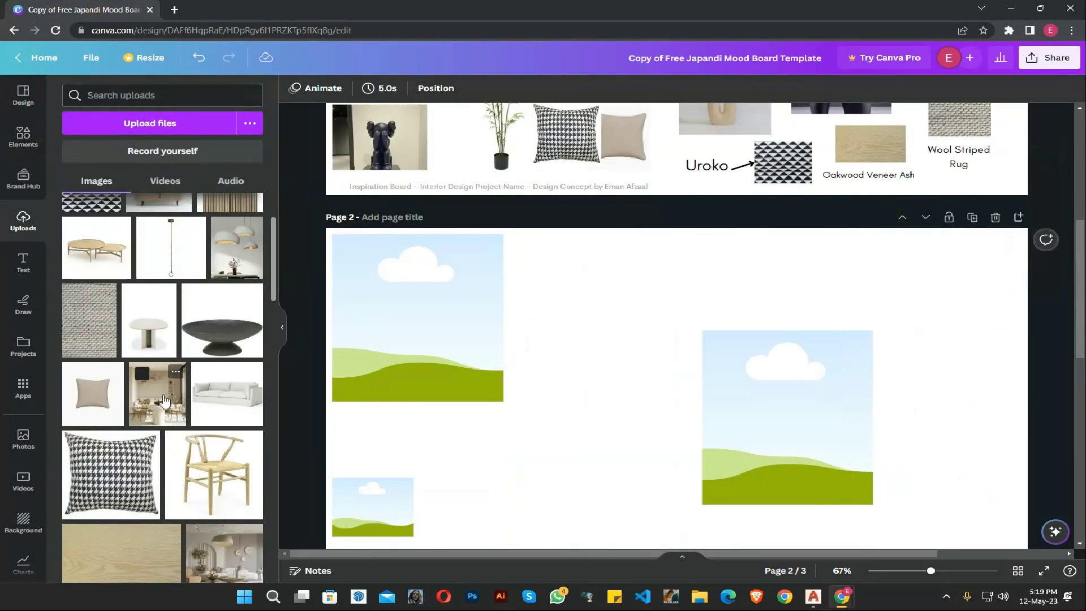
{"action": "left_click", "coordinate": [157, 393]}
{"action": "left_click_drag", "start_coordinate": [656, 432], "coordinate": [455, 343]}
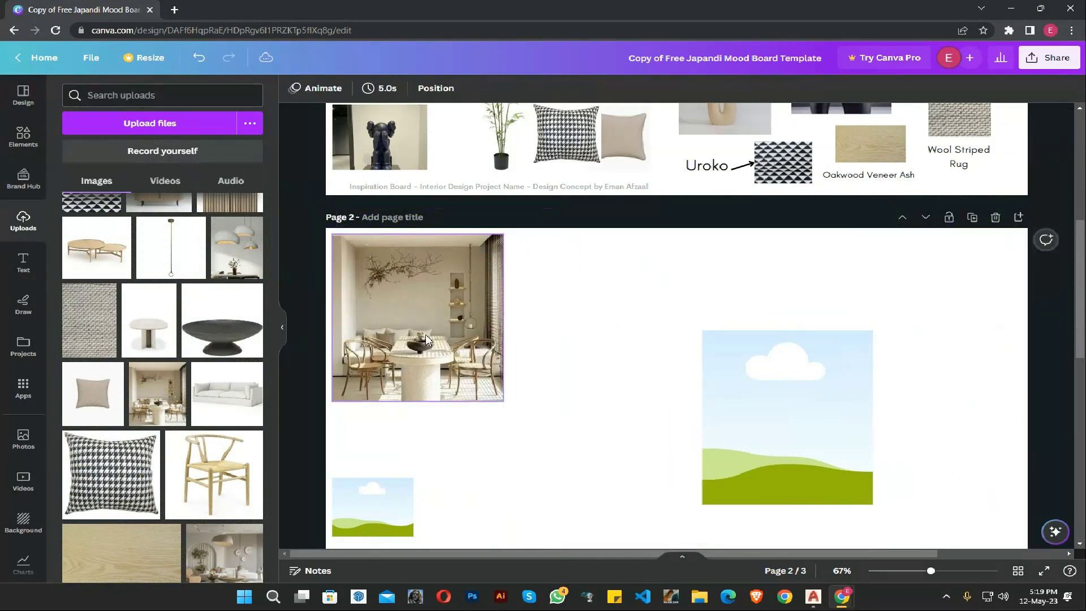
{"action": "key", "text": "ctrl+z"}
{"action": "key", "text": "ctrl+z"}
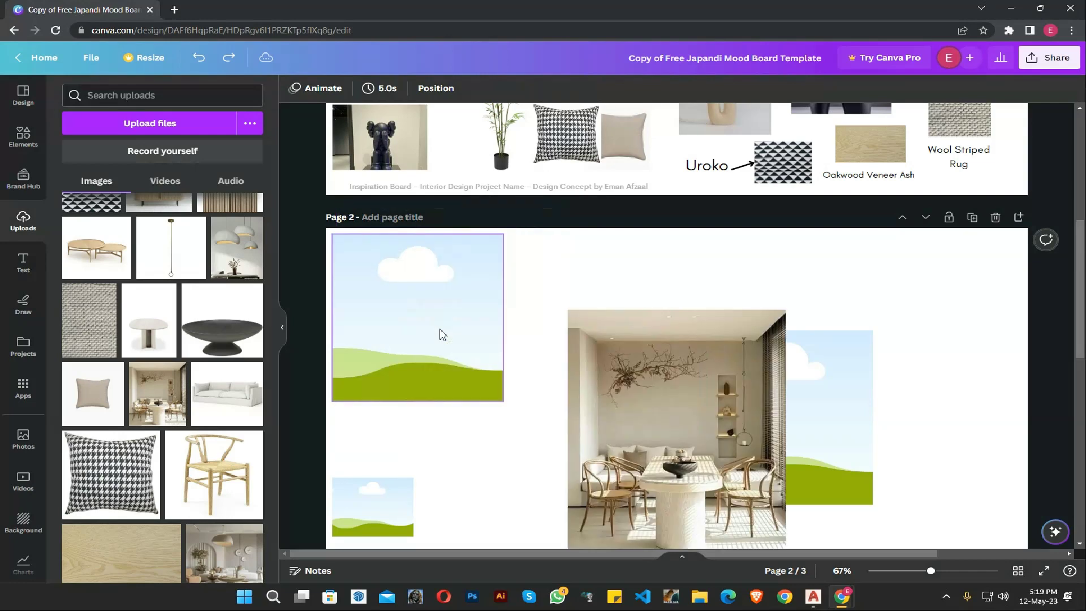
- Fill the upper-left frame on page 2 with the dining room photo
{"action": "left_click", "coordinate": [710, 426]}
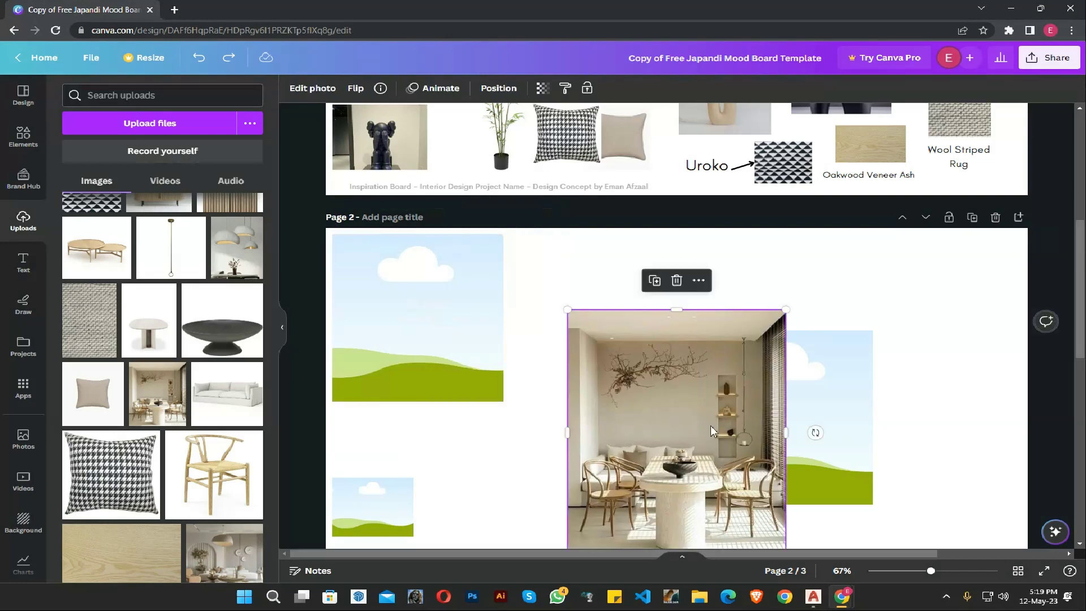
{"action": "left_click_drag", "start_coordinate": [711, 425], "coordinate": [487, 331]}
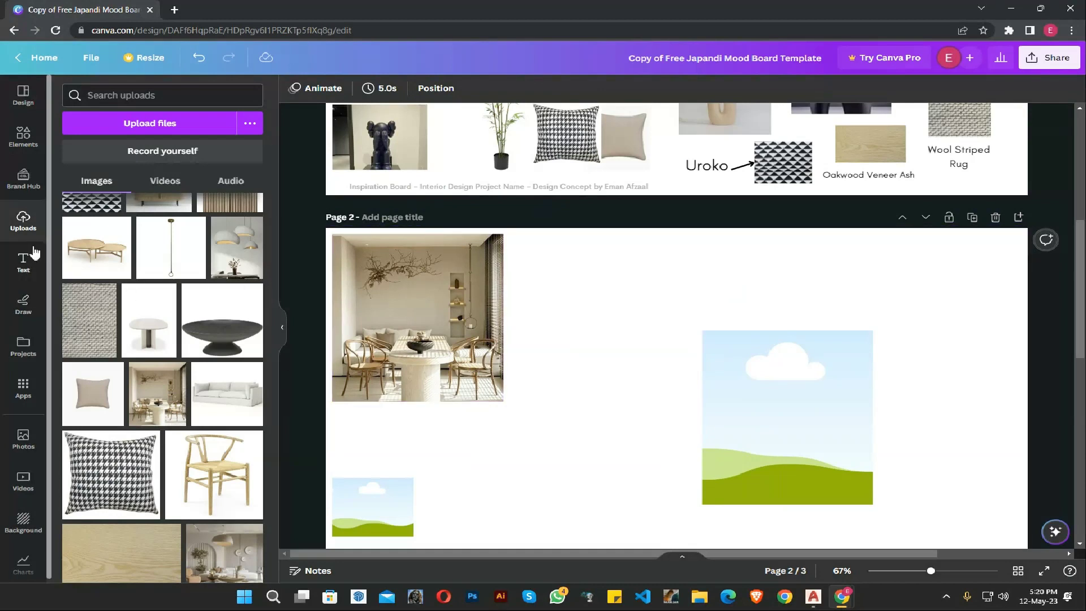
- Add the slim brass pendant image, crop its empty side and place it against the dining room photo's right edge
{"action": "left_click", "coordinate": [171, 248]}
{"action": "left_click_drag", "start_coordinate": [588, 424], "coordinate": [598, 360]}
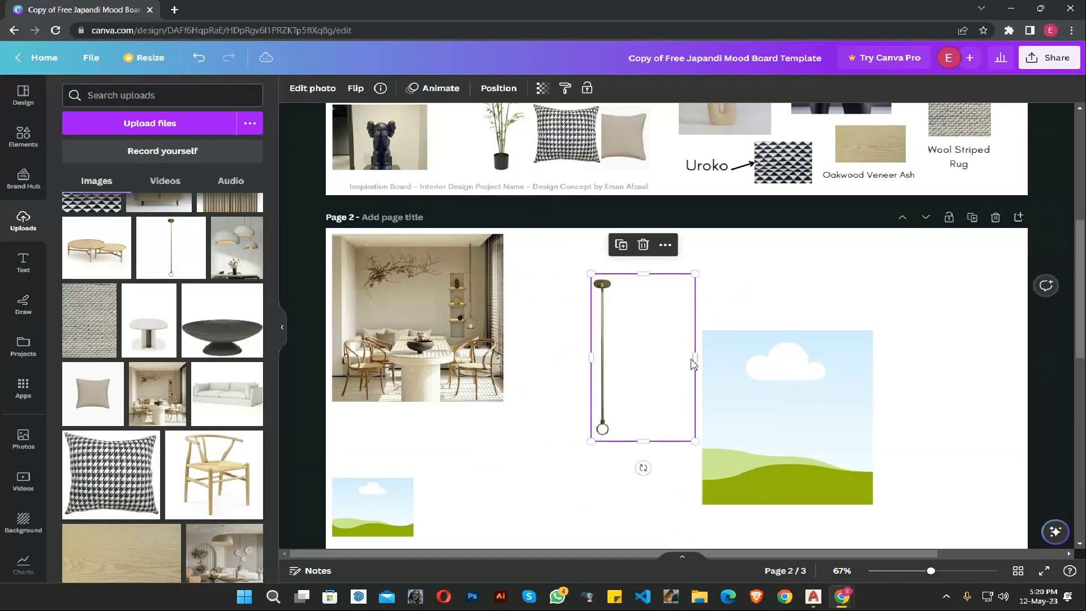
{"action": "left_click_drag", "start_coordinate": [694, 358], "coordinate": [520, 332]}
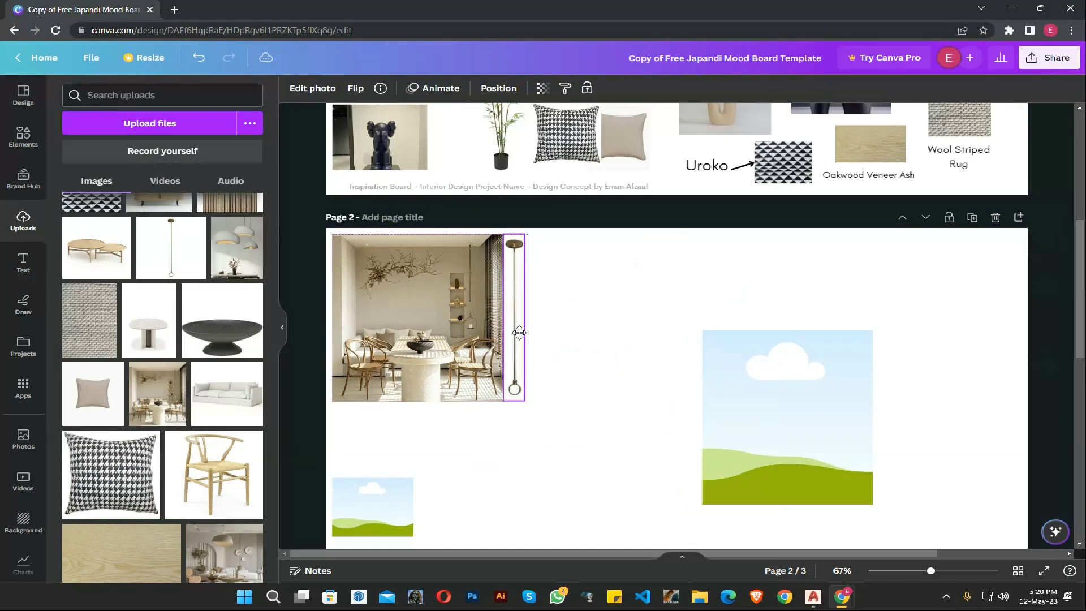
{"action": "left_click", "coordinate": [496, 474]}
- Add the wooden chair image just right of the pendant near the page's top, and fine-tune both positions
{"action": "left_click", "coordinate": [214, 474]}
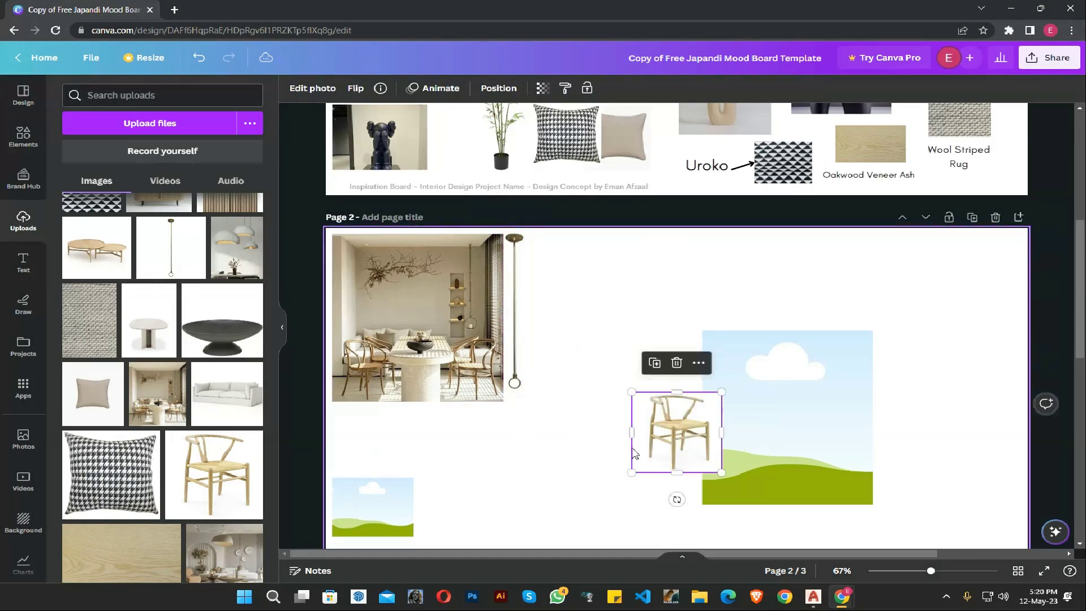
{"action": "left_click_drag", "start_coordinate": [661, 438], "coordinate": [558, 283]}
{"action": "scroll", "coordinate": [545, 374], "scroll_direction": "up", "scroll_amount": 5}
{"action": "scroll", "coordinate": [578, 181], "scroll_direction": "down", "scroll_amount": 6}
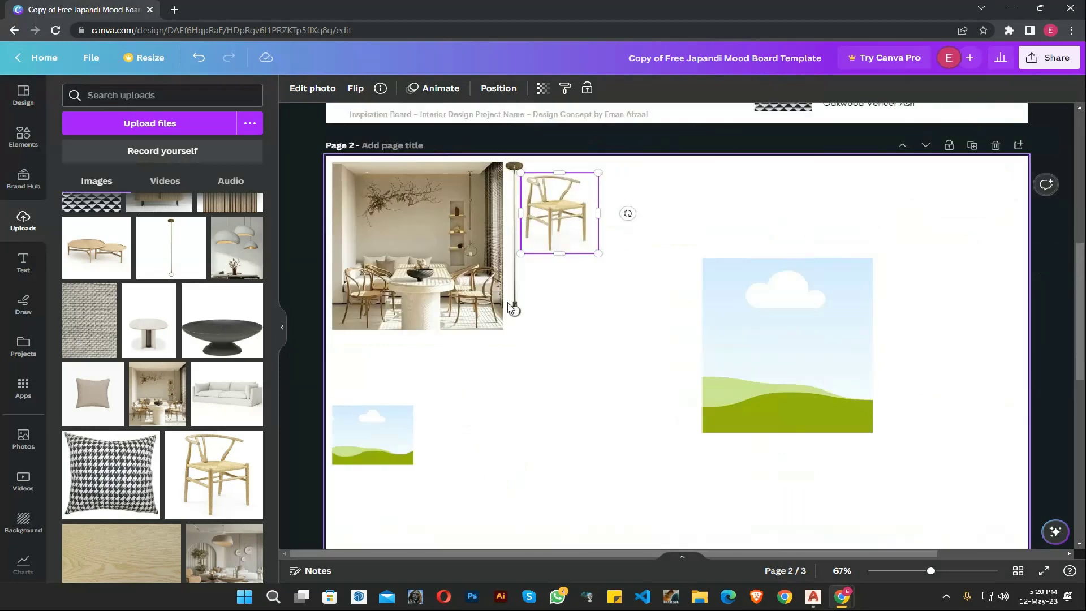
{"action": "scroll", "coordinate": [514, 305], "scroll_direction": "up", "scroll_amount": 1}
{"action": "left_click", "coordinate": [514, 251]}
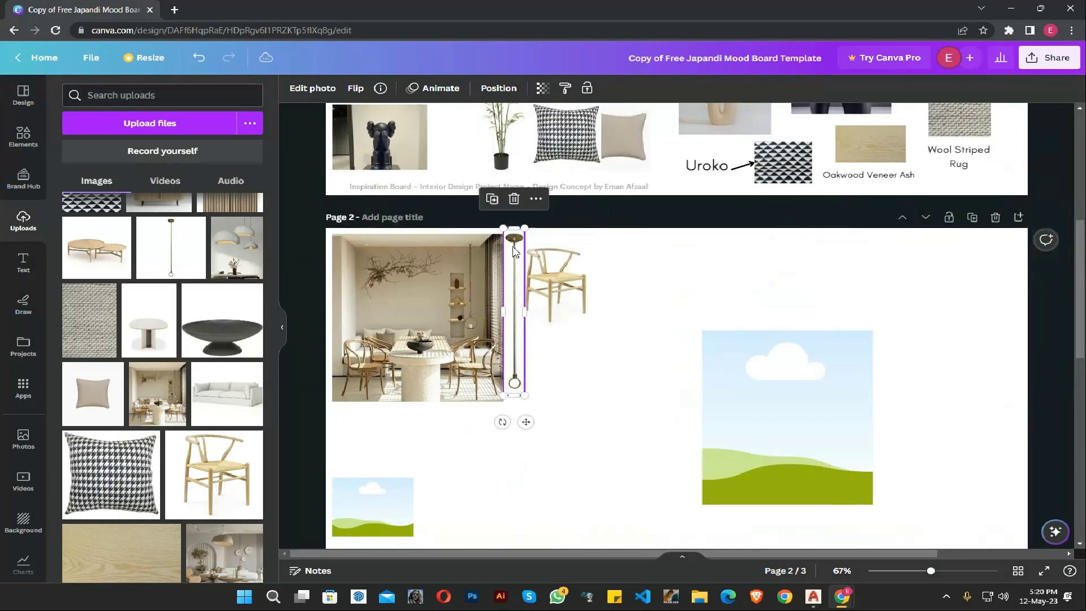
{"action": "left_click", "coordinate": [544, 277]}
- Add the wood slat panel image, narrow it and place it right of the chair along the page's top
{"action": "scroll", "coordinate": [225, 278], "scroll_direction": "up", "scroll_amount": 2}
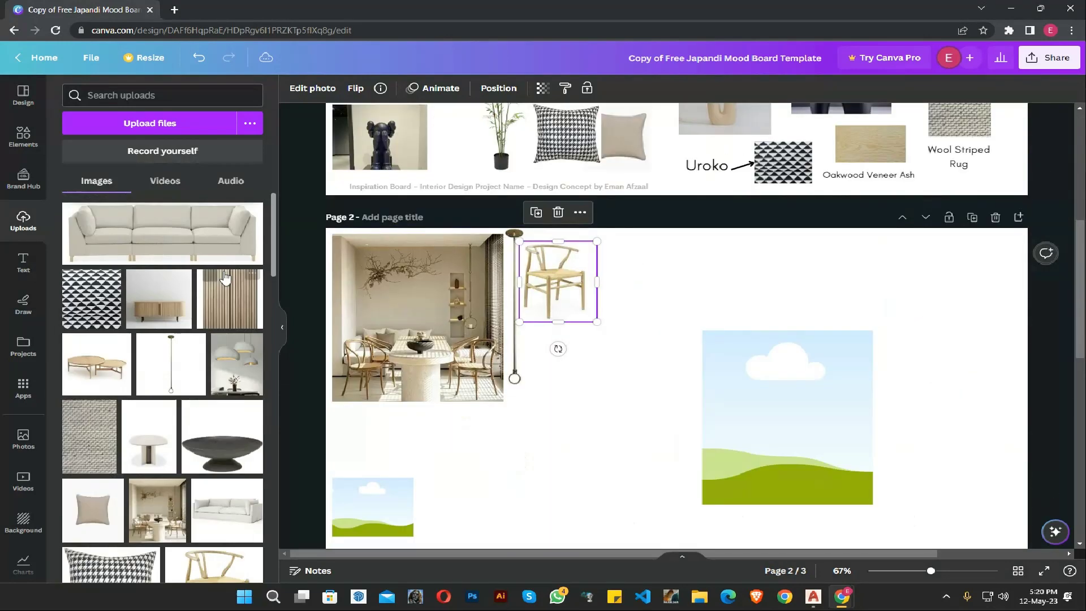
{"action": "left_click", "coordinate": [225, 277]}
{"action": "left_click_drag", "start_coordinate": [669, 434], "coordinate": [612, 301]}
{"action": "left_click_drag", "start_coordinate": [681, 300], "coordinate": [635, 281]}
- Add the black bowl image and place it below the wood slat panel
{"action": "left_click", "coordinate": [222, 436]}
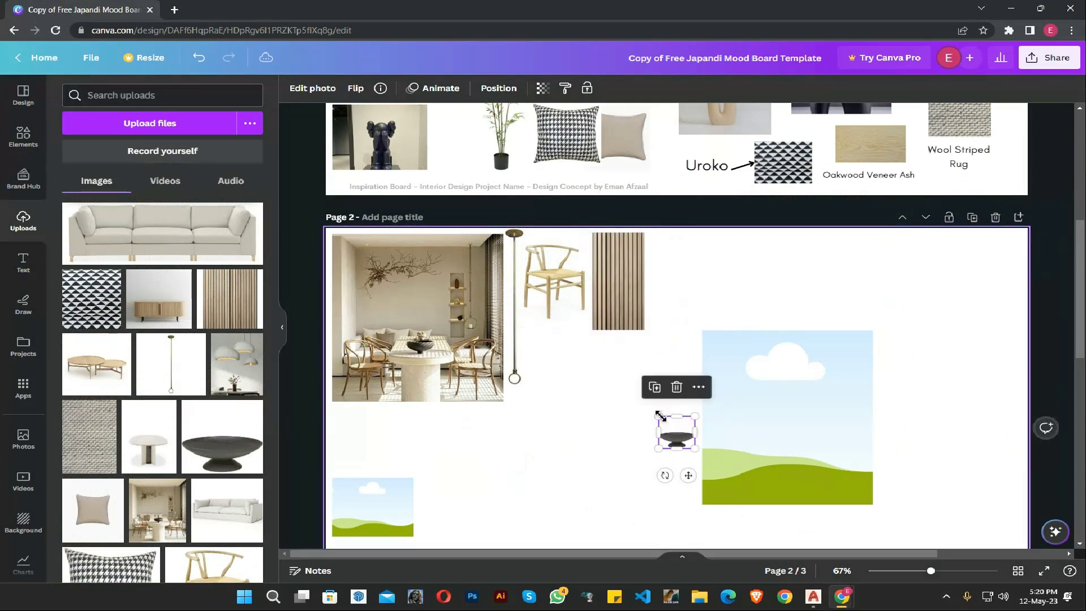
{"action": "left_click_drag", "start_coordinate": [675, 435], "coordinate": [608, 356]}
{"action": "left_click_drag", "start_coordinate": [628, 371], "coordinate": [639, 378]}
- Add the round table image below the chair, crop its surrounding white space and adjust its size
{"action": "left_click", "coordinate": [150, 441]}
{"action": "left_click_drag", "start_coordinate": [664, 456], "coordinate": [549, 389]}
{"action": "left_click_drag", "start_coordinate": [561, 319], "coordinate": [562, 356]}
{"action": "left_click_drag", "start_coordinate": [563, 414], "coordinate": [564, 407]}
{"action": "left_click_drag", "start_coordinate": [528, 379], "coordinate": [533, 379]}
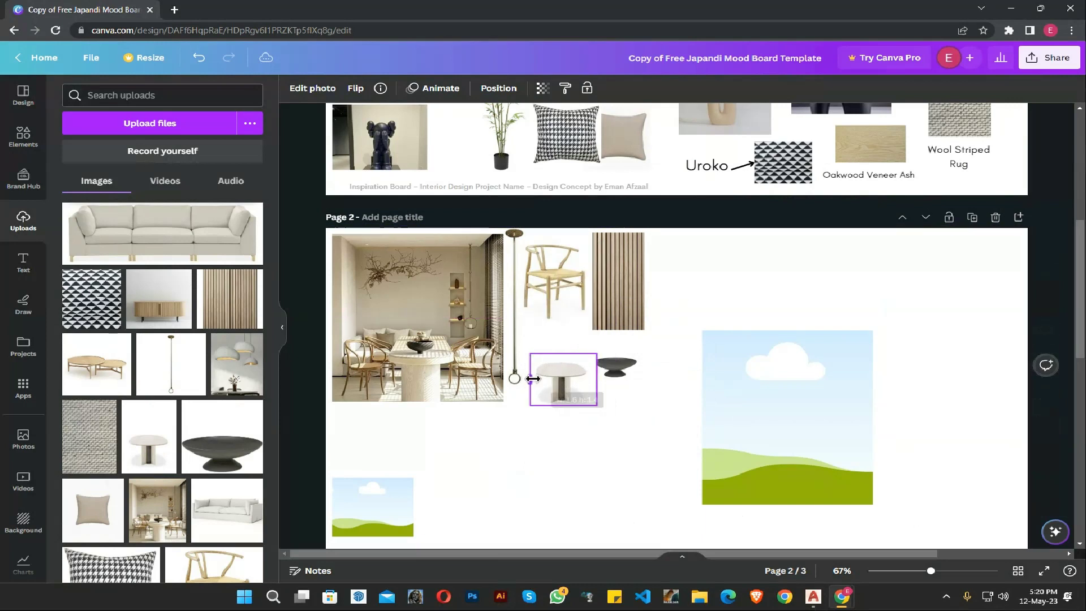
{"action": "left_click_drag", "start_coordinate": [584, 407], "coordinate": [593, 412]}
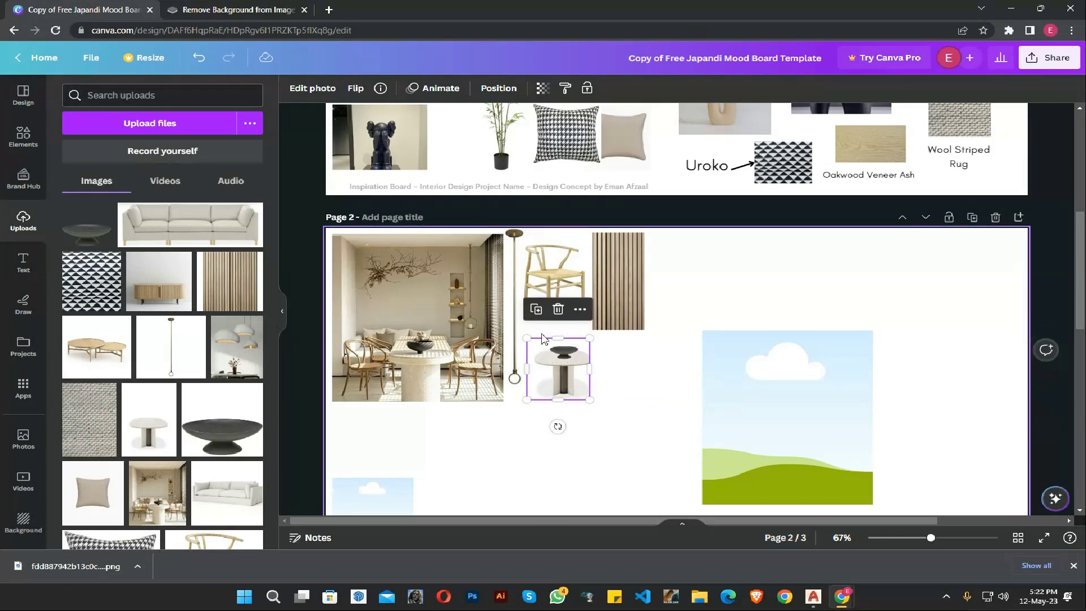
- Center the black bowl on the round table's top
{"action": "left_click", "coordinate": [570, 356]}
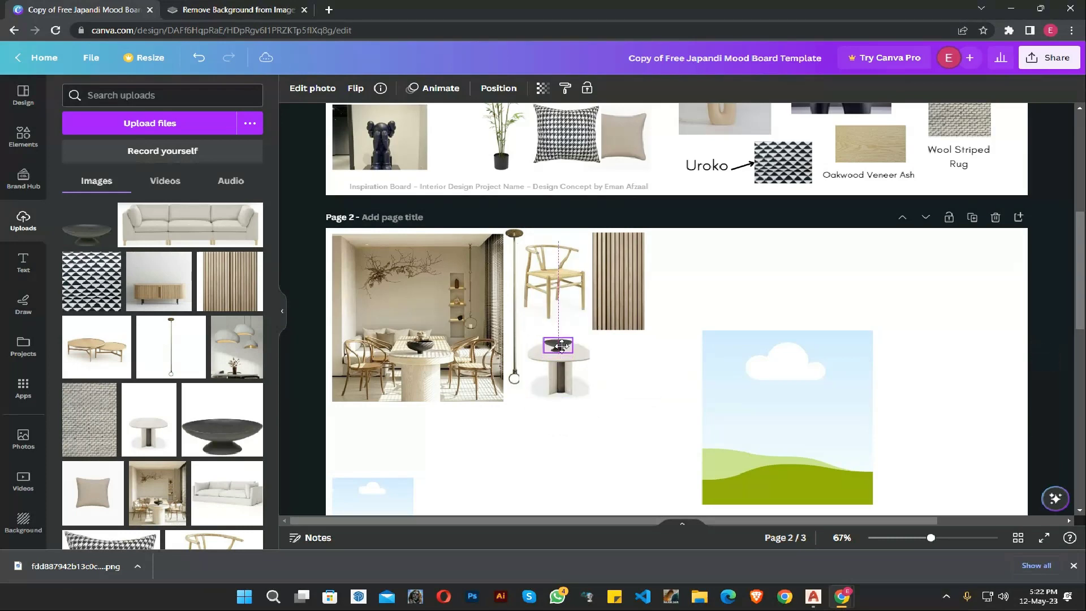
{"action": "left_click_drag", "start_coordinate": [561, 345], "coordinate": [561, 346]}
{"action": "left_click", "coordinate": [621, 400]}
- Add the wooden sideboard image, crop it closely around the furniture, scale it down and place it below the round table
{"action": "scroll", "coordinate": [622, 393], "scroll_direction": "up", "scroll_amount": 5}
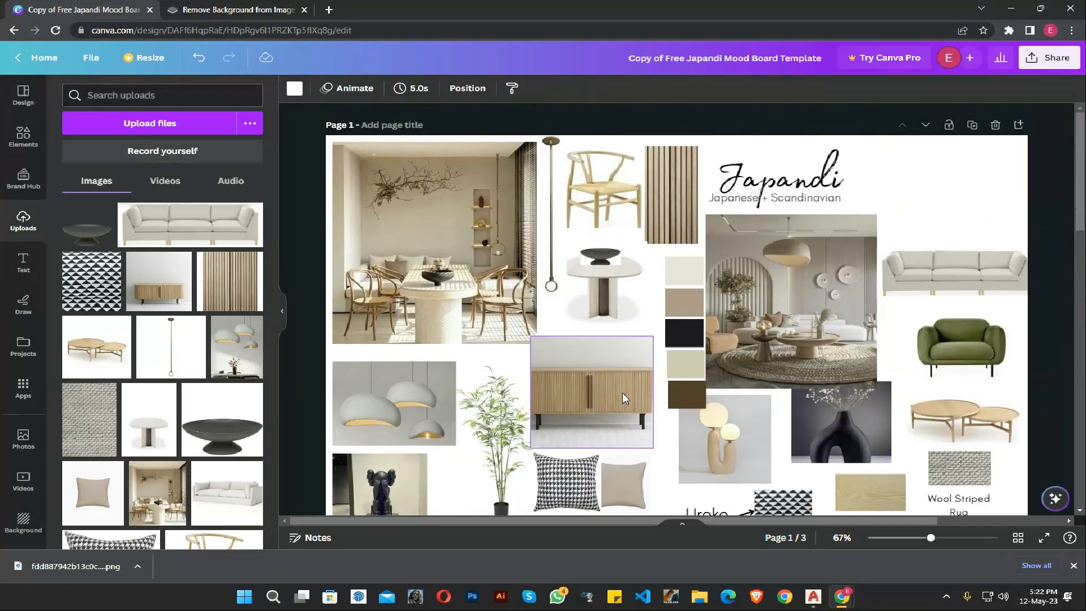
{"action": "scroll", "coordinate": [622, 393], "scroll_direction": "down", "scroll_amount": 5}
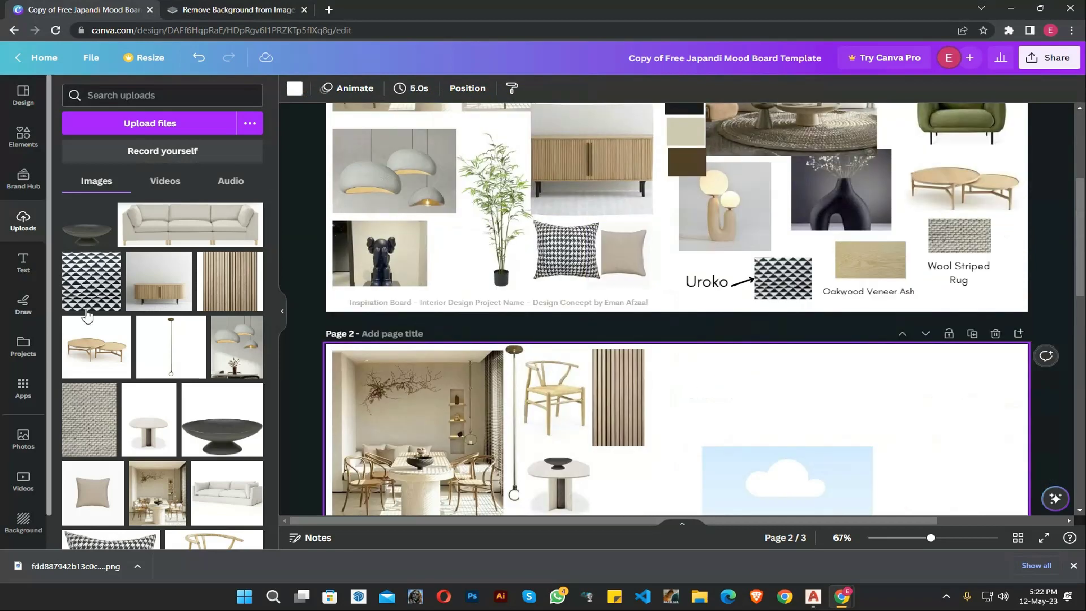
{"action": "left_click", "coordinate": [159, 281]}
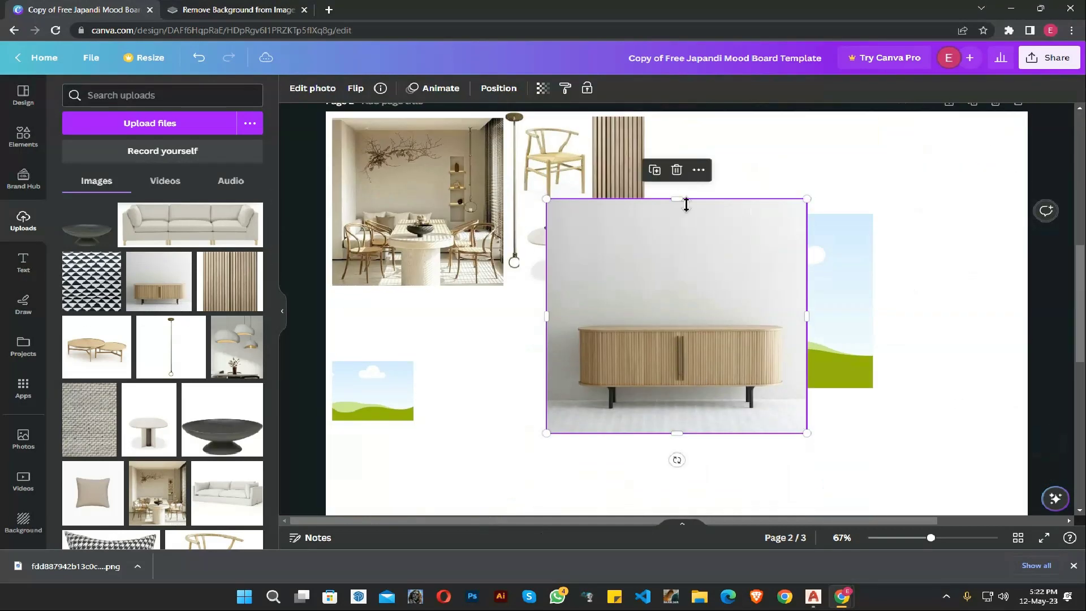
{"action": "left_click_drag", "start_coordinate": [686, 205], "coordinate": [683, 315]}
{"action": "left_click_drag", "start_coordinate": [677, 433], "coordinate": [681, 407]}
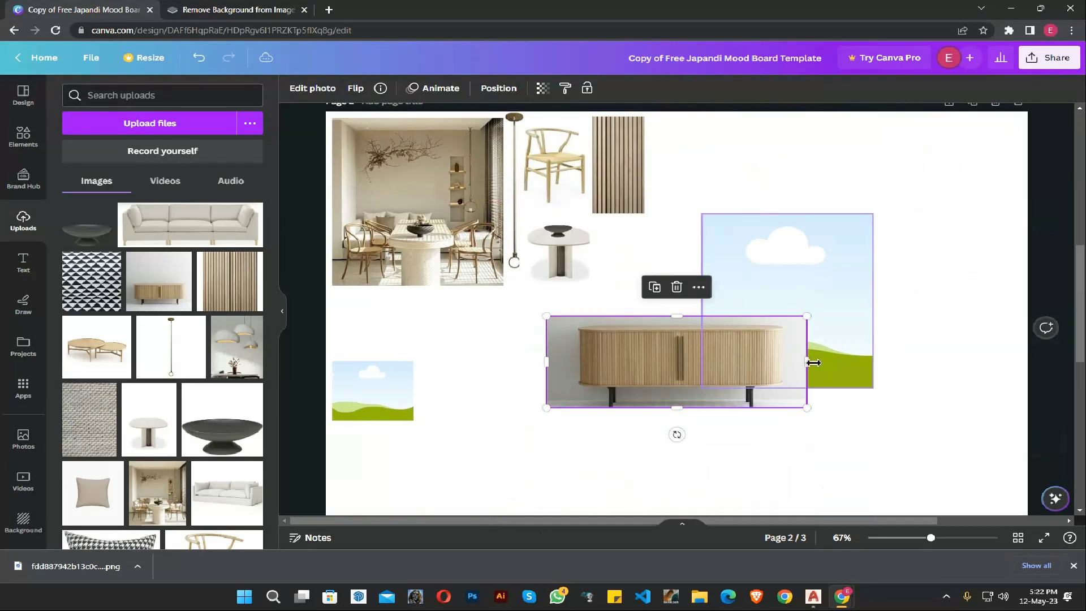
{"action": "left_click_drag", "start_coordinate": [813, 362], "coordinate": [786, 360]}
{"action": "left_click_drag", "start_coordinate": [546, 362], "coordinate": [572, 359]}
{"action": "left_click_drag", "start_coordinate": [679, 362], "coordinate": [642, 350]}
{"action": "left_click_drag", "start_coordinate": [752, 390], "coordinate": [691, 363]}
{"action": "left_click_drag", "start_coordinate": [558, 328], "coordinate": [565, 329]}
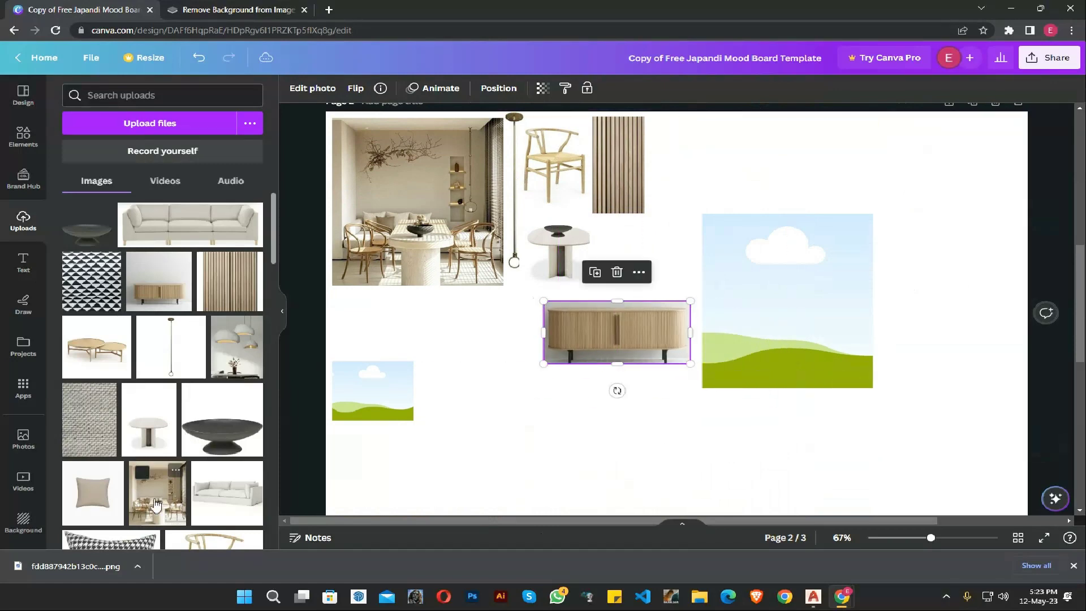
- Add the oak veneer texture image, shrink it to a small swatch and place it in page 2's lower-right area
{"action": "scroll", "coordinate": [157, 503], "scroll_direction": "down", "scroll_amount": 5}
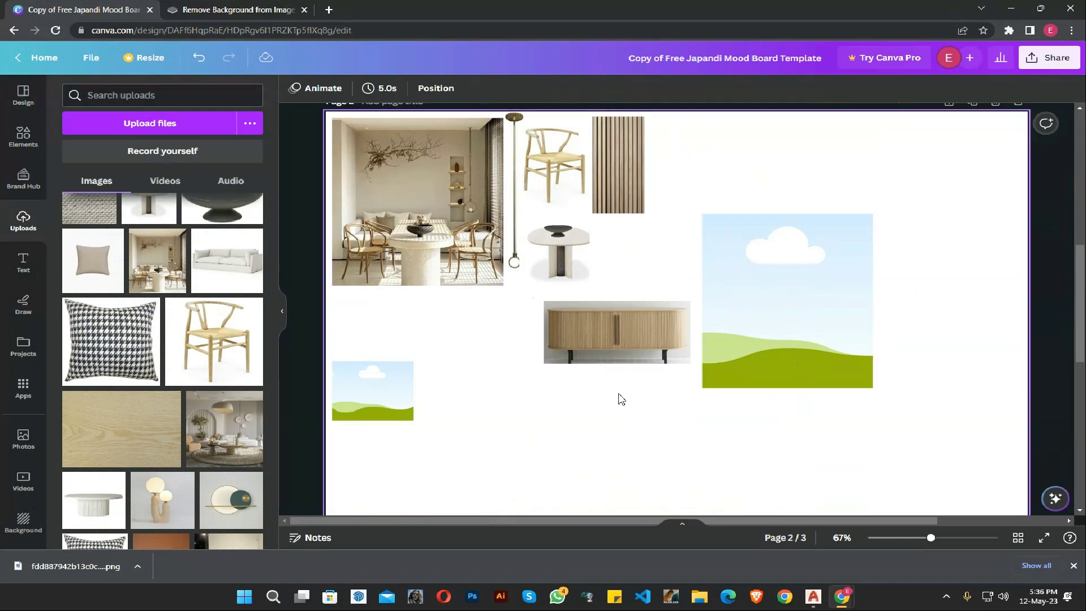
{"action": "left_click", "coordinate": [115, 454]}
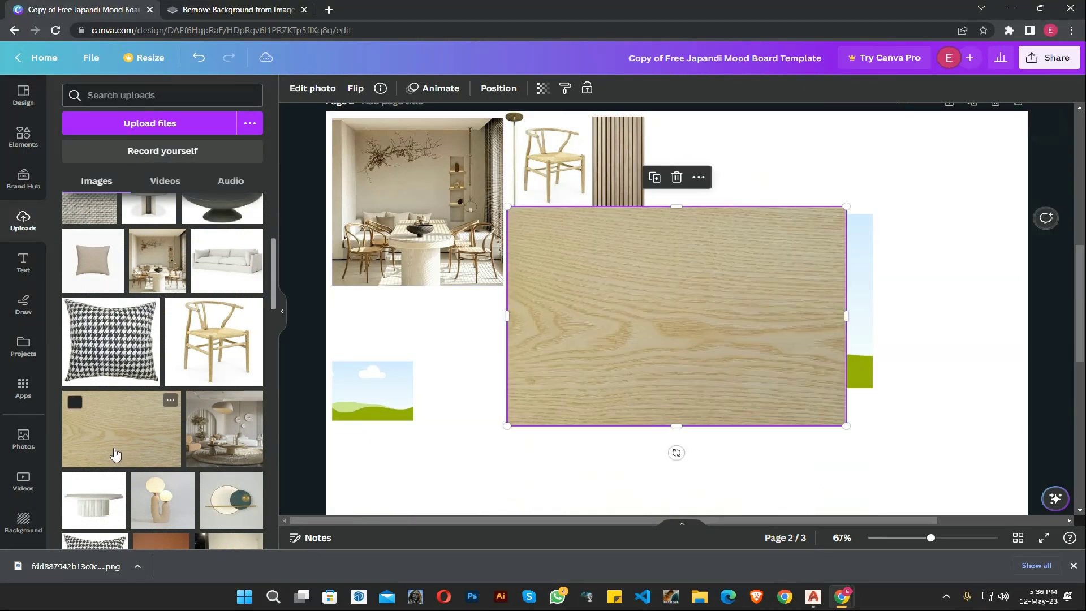
{"action": "left_click_drag", "start_coordinate": [852, 419], "coordinate": [572, 234]}
{"action": "left_click_drag", "start_coordinate": [518, 226], "coordinate": [950, 439]}
- Fill the empty square frame beside the sideboard with the uploaded living room photo
{"action": "left_click", "coordinate": [218, 441]}
{"action": "left_click_drag", "start_coordinate": [591, 385], "coordinate": [729, 380]}
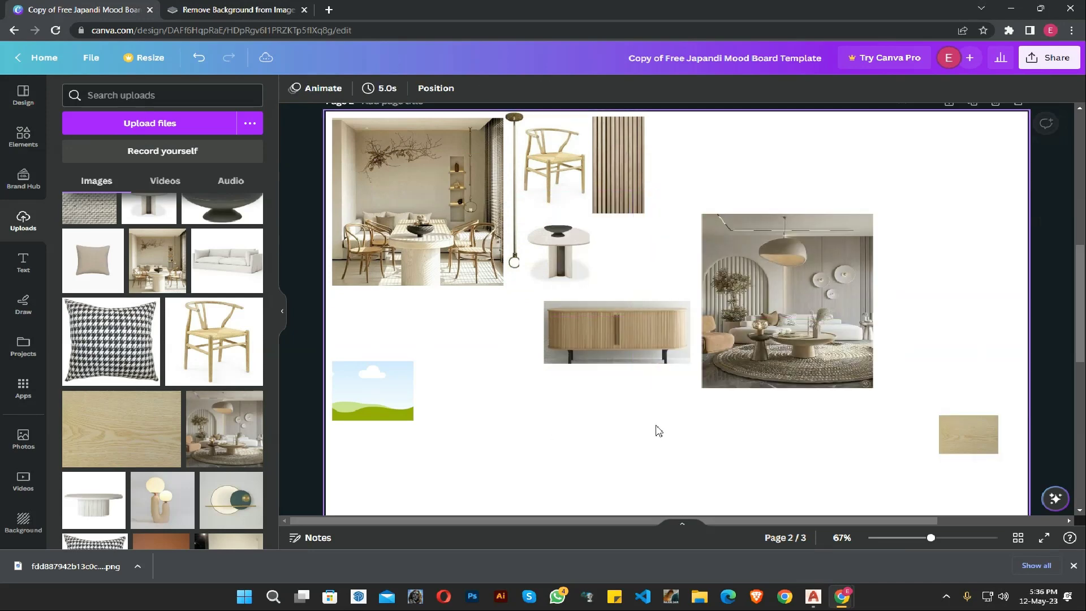
{"action": "left_click", "coordinate": [674, 474]}
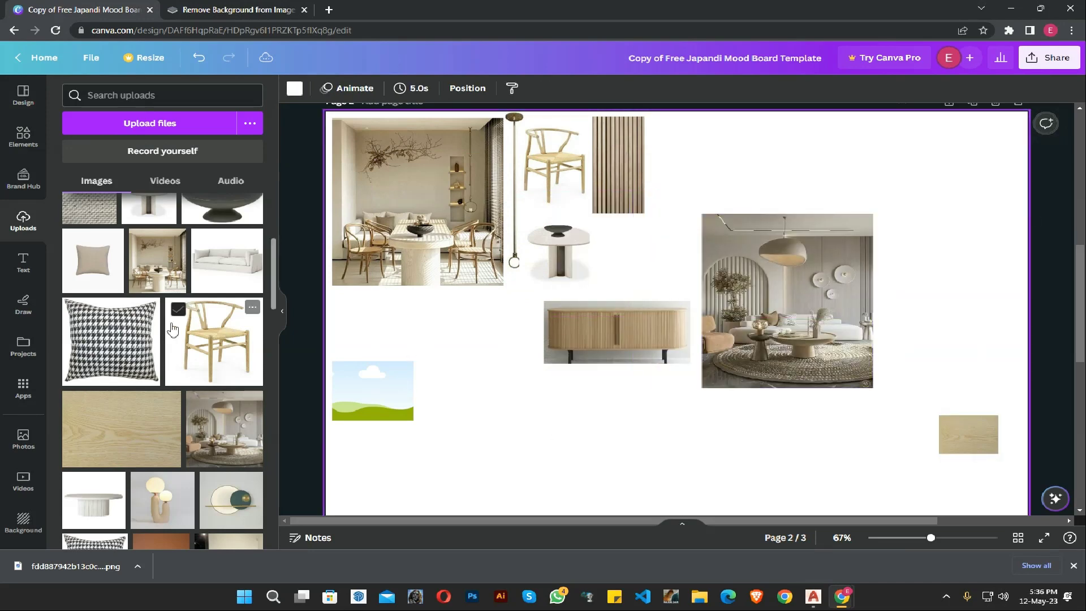
- Add the beige three-seat sofa image at the page's right edge, reduce it to fit and shift the living room photo slightly toward it
{"action": "left_click", "coordinate": [237, 262]}
{"action": "key", "text": "Delete"}
{"action": "scroll", "coordinate": [226, 254], "scroll_direction": "up", "scroll_amount": 4}
{"action": "left_click", "coordinate": [155, 222]}
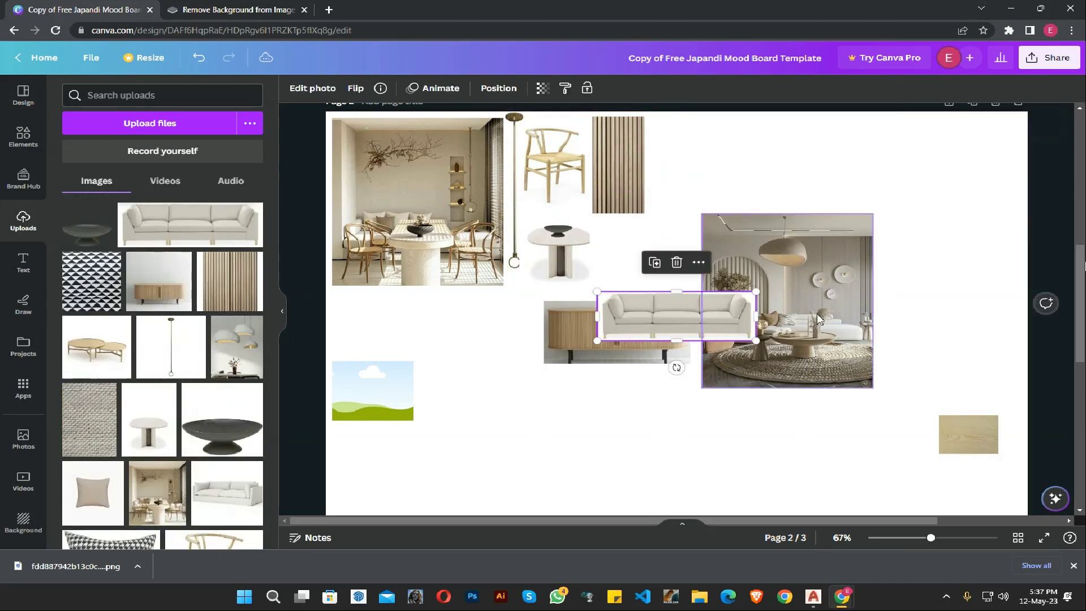
{"action": "left_click_drag", "start_coordinate": [680, 315], "coordinate": [953, 239]}
{"action": "left_click_drag", "start_coordinate": [880, 265], "coordinate": [898, 262]}
{"action": "left_click_drag", "start_coordinate": [810, 306], "coordinate": [827, 306]}
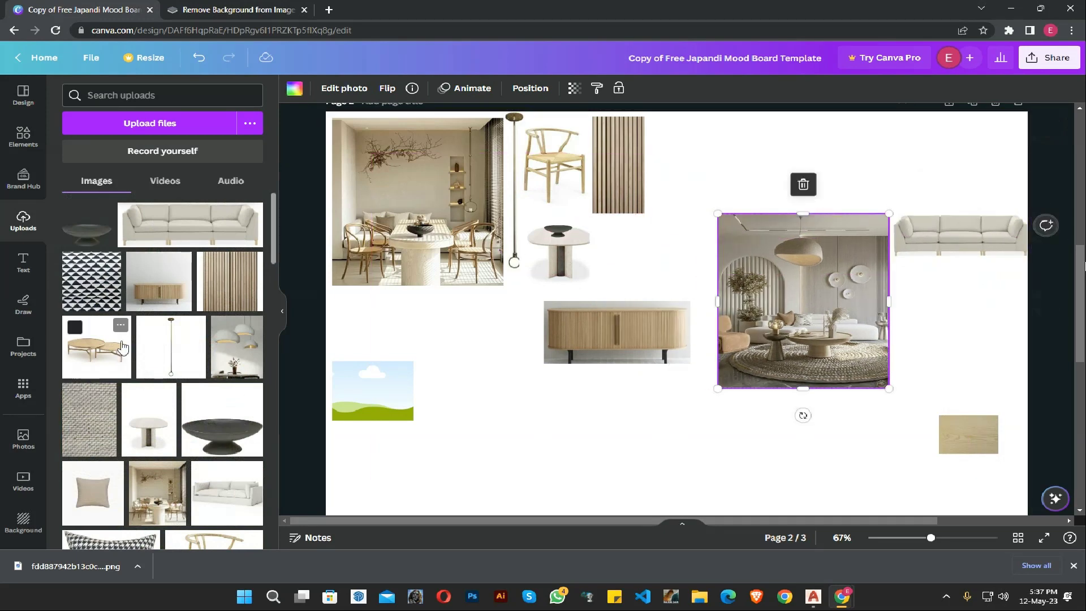
- Add the green armchair image, scale it down, crop its empty margins and place it directly below the beige sofa
{"action": "scroll", "coordinate": [123, 347], "scroll_direction": "down", "scroll_amount": 10}
{"action": "left_click", "coordinate": [105, 396]}
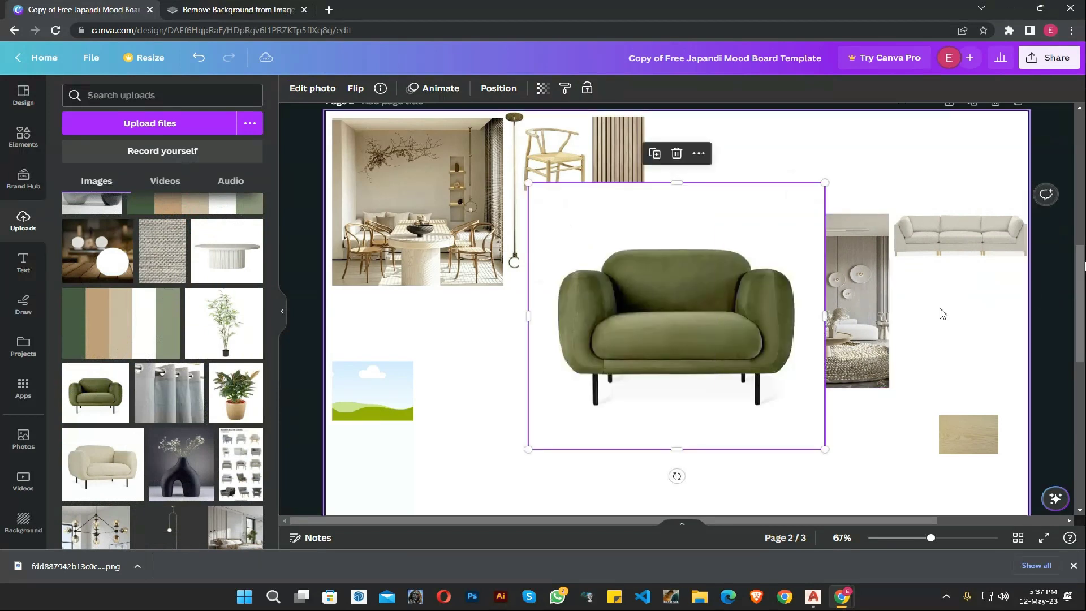
{"action": "left_click_drag", "start_coordinate": [826, 453], "coordinate": [660, 307]}
{"action": "left_click_drag", "start_coordinate": [595, 244], "coordinate": [954, 299]}
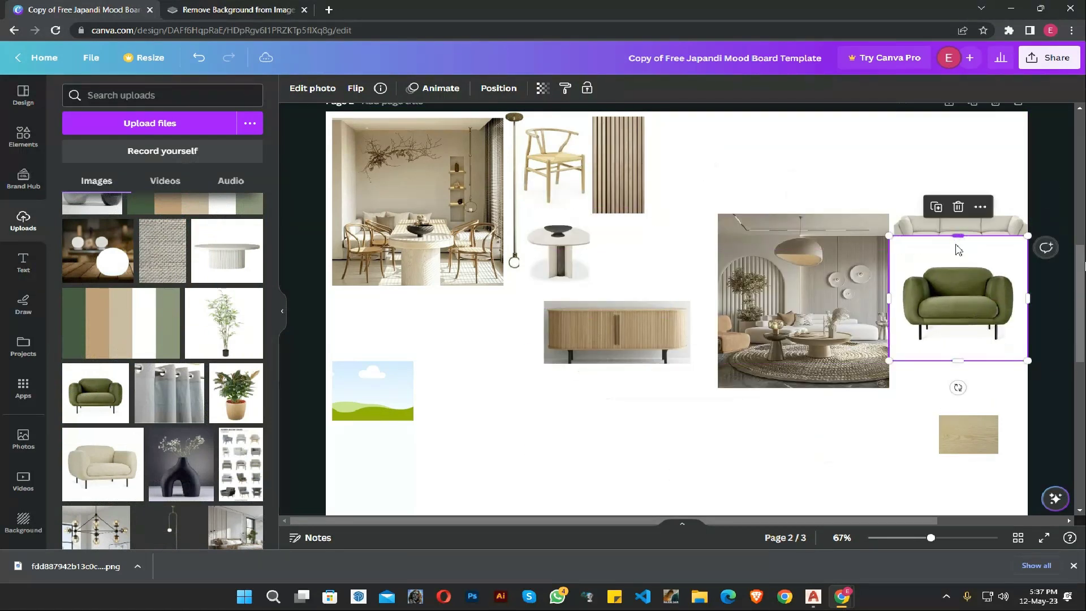
{"action": "left_click_drag", "start_coordinate": [956, 237], "coordinate": [956, 270]}
{"action": "left_click_drag", "start_coordinate": [959, 361], "coordinate": [957, 345]}
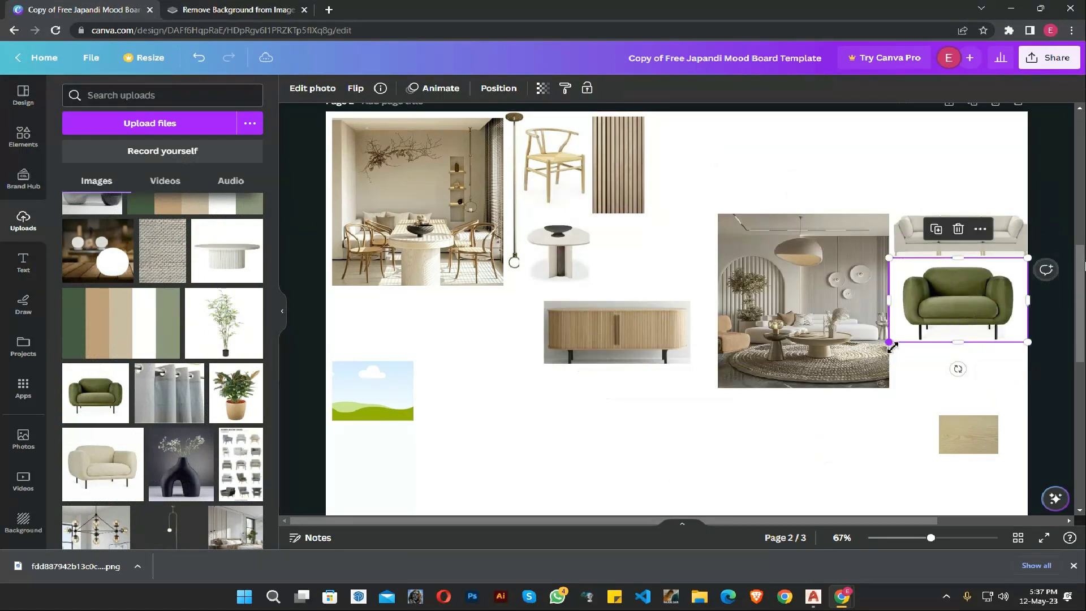
{"action": "left_click_drag", "start_coordinate": [890, 343], "coordinate": [908, 332]}
{"action": "left_click_drag", "start_coordinate": [974, 306], "coordinate": [967, 313]}
{"action": "left_click", "coordinate": [916, 389]}
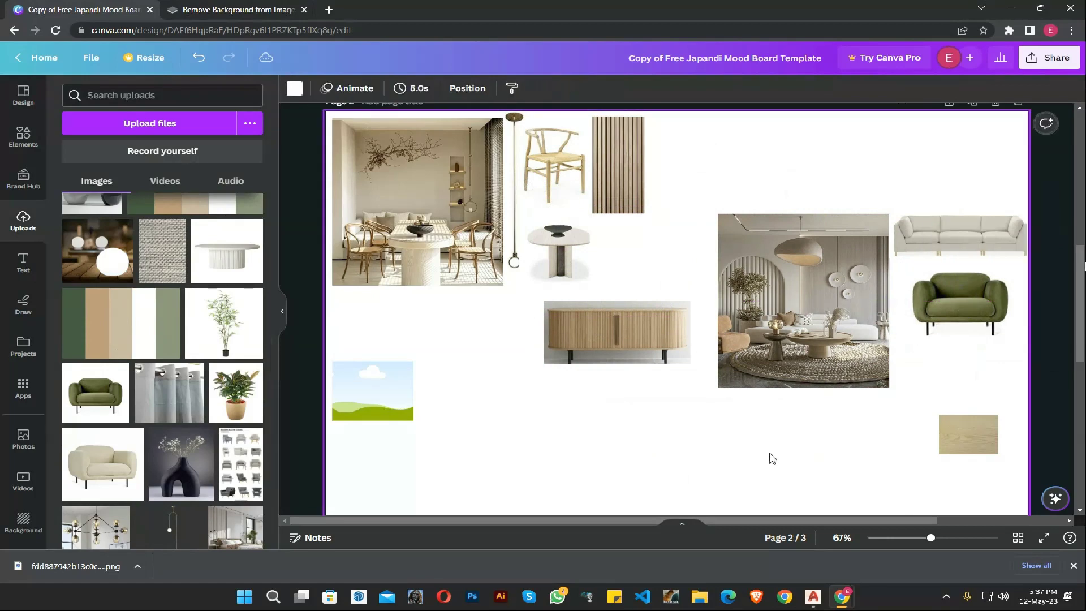
{"action": "left_click", "coordinate": [927, 289]}
{"action": "left_click", "coordinate": [963, 254]}
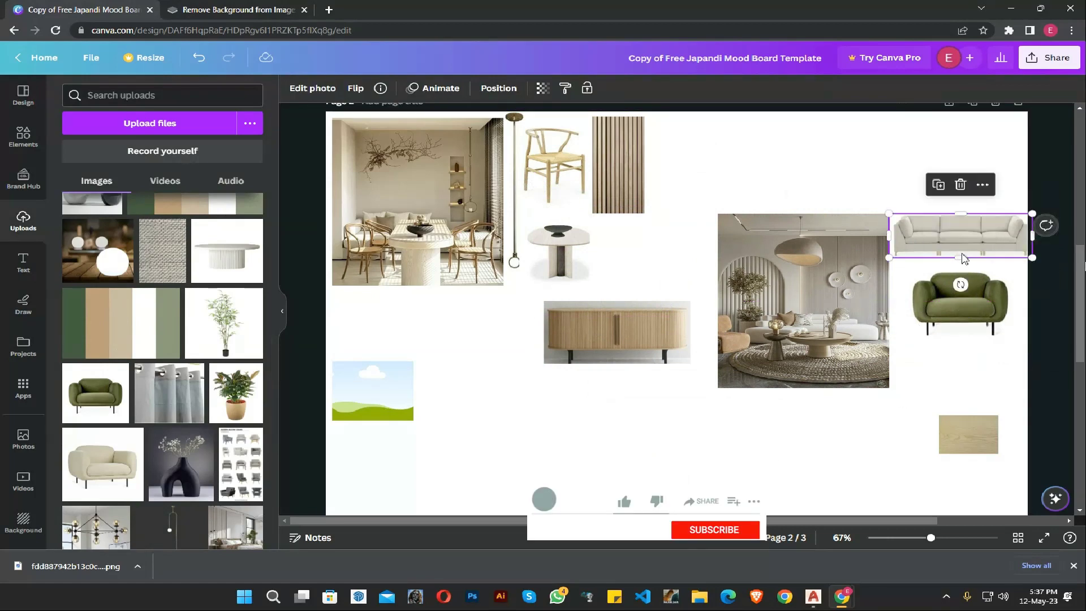
{"action": "left_click", "coordinate": [773, 466]}
- Add the nested wooden coffee tables image, enlarge it, crop its empty margins and place it below the green armchair
{"action": "left_click_drag", "start_coordinate": [969, 438], "coordinate": [963, 423]}
{"action": "scroll", "coordinate": [554, 376], "scroll_direction": "up", "scroll_amount": 8}
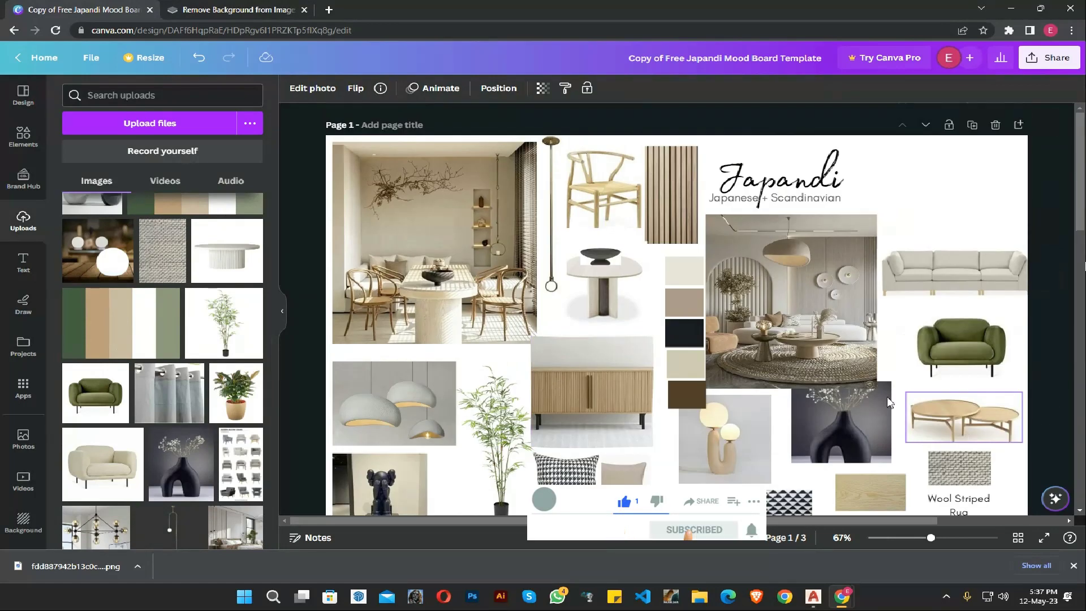
{"action": "scroll", "coordinate": [890, 402], "scroll_direction": "down", "scroll_amount": 10}
{"action": "scroll", "coordinate": [145, 363], "scroll_direction": "up", "scroll_amount": 12}
{"action": "left_click", "coordinate": [98, 350]}
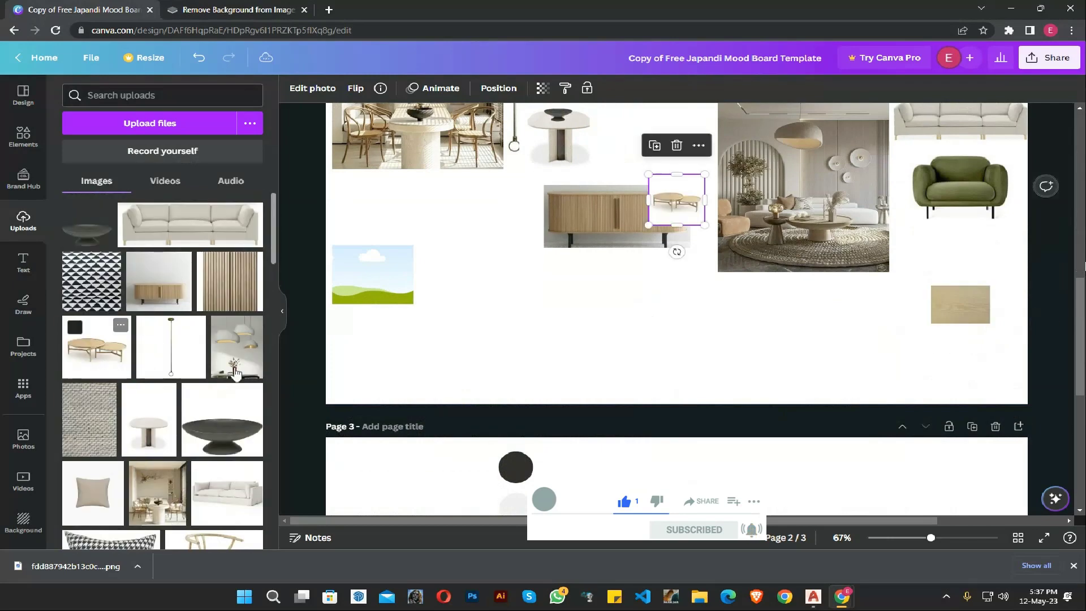
{"action": "left_click_drag", "start_coordinate": [673, 202], "coordinate": [1046, 323]}
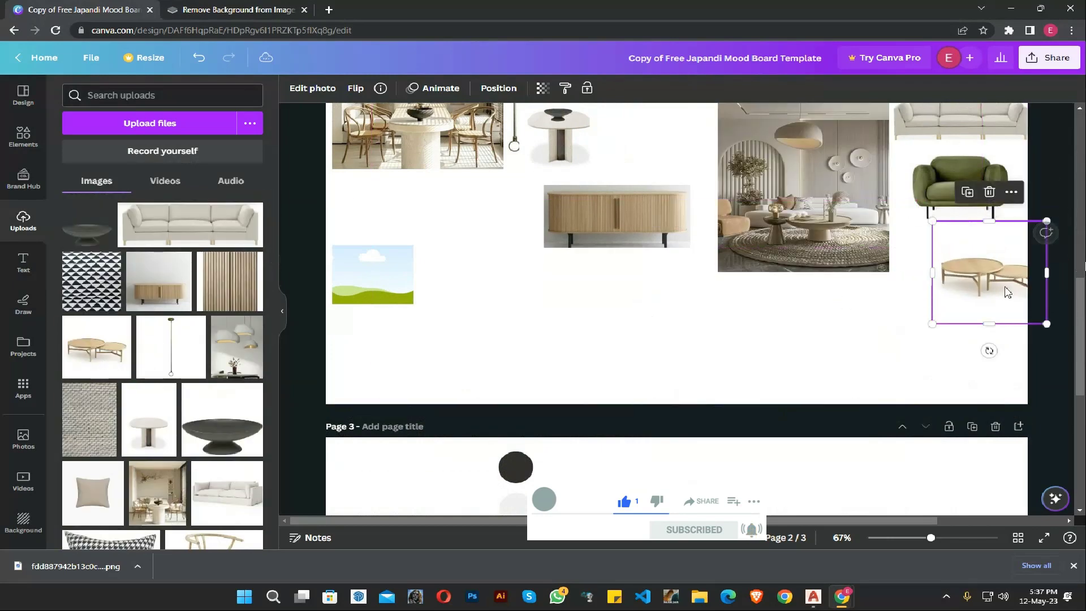
{"action": "left_click_drag", "start_coordinate": [1008, 292], "coordinate": [982, 266]}
{"action": "left_click_drag", "start_coordinate": [961, 194], "coordinate": [969, 220]}
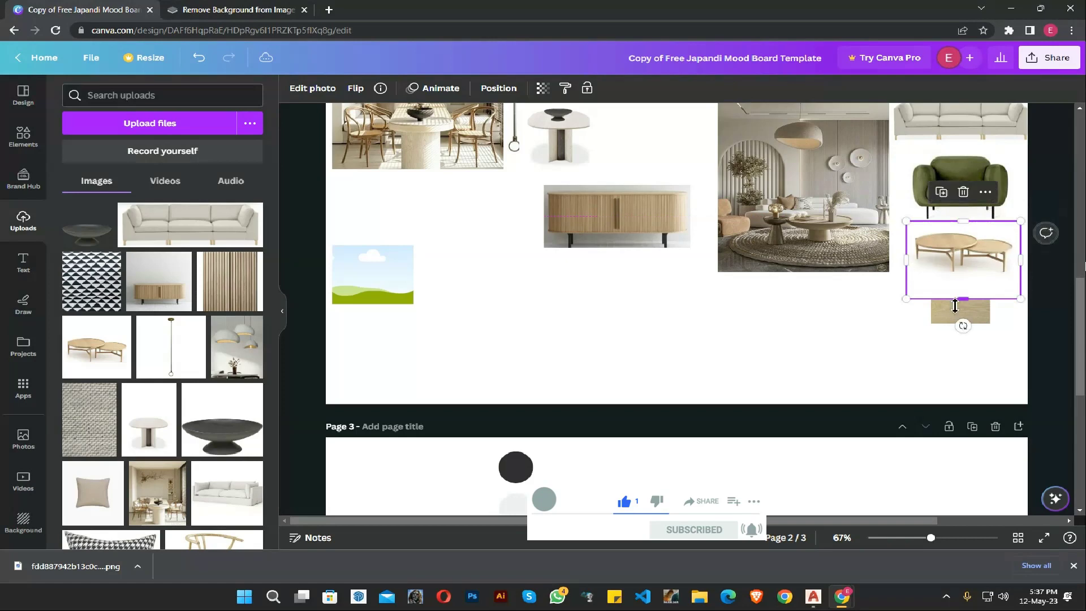
{"action": "left_click_drag", "start_coordinate": [955, 305], "coordinate": [964, 283]}
{"action": "left_click", "coordinate": [998, 305]}
- Move the oak veneer swatch below the living room photo, then slightly enlarge and lower the coffee tables
{"action": "scroll", "coordinate": [986, 307], "scroll_direction": "up", "scroll_amount": 5}
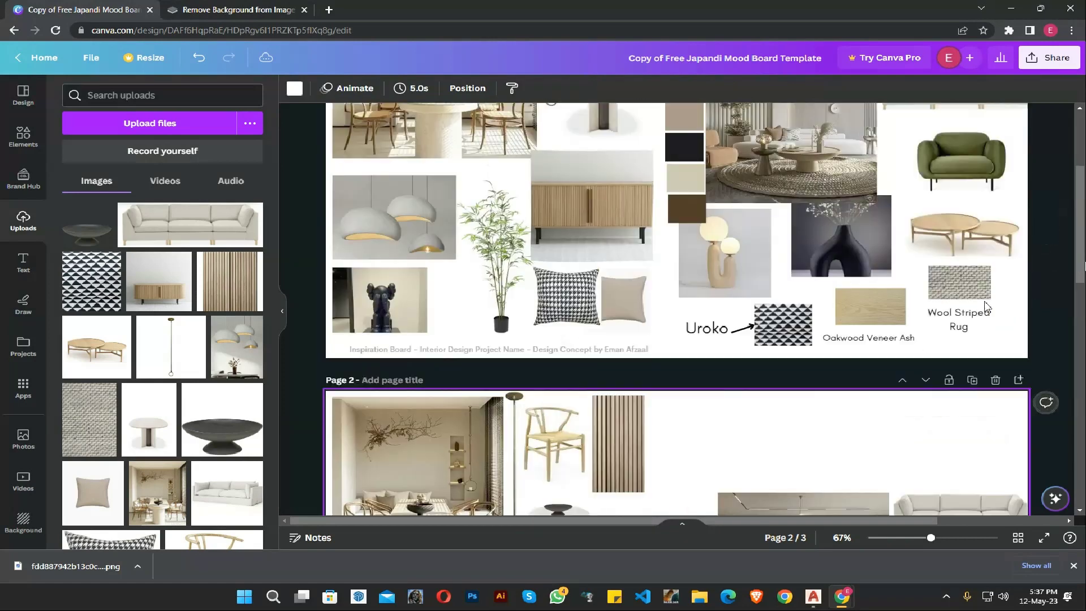
{"action": "scroll", "coordinate": [986, 307], "scroll_direction": "down", "scroll_amount": 5}
{"action": "left_click_drag", "start_coordinate": [958, 429], "coordinate": [842, 453]}
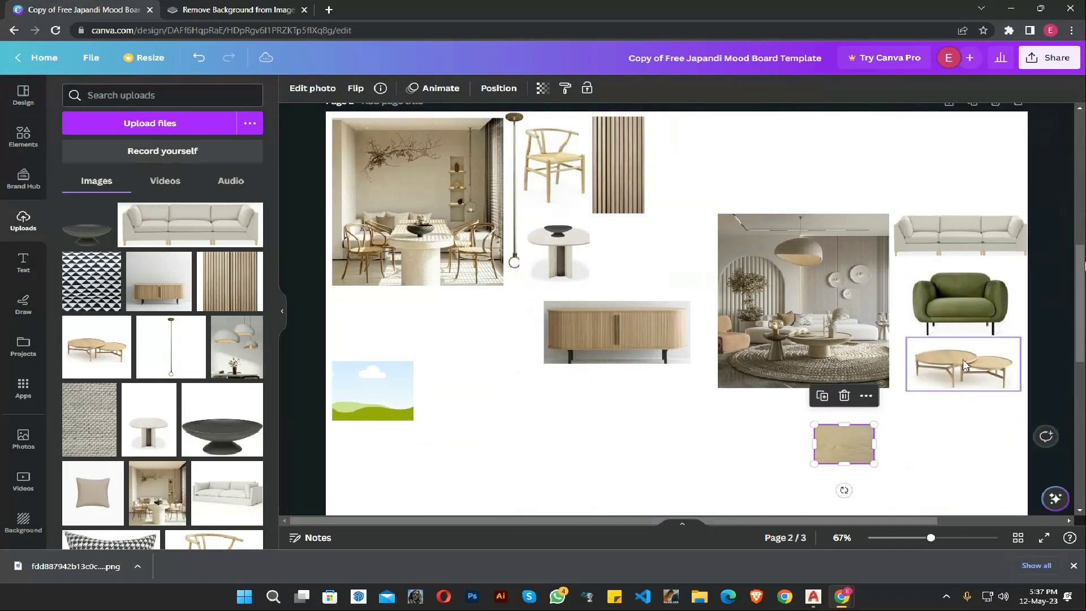
{"action": "left_click_drag", "start_coordinate": [969, 383], "coordinate": [893, 416]}
{"action": "left_click_drag", "start_coordinate": [936, 389], "coordinate": [948, 389]}
- Fine-tune the alignment of the green armchair, living room photo and beige sofa, nudging the photo and sofa slightly right
{"action": "left_click", "coordinate": [963, 304]}
{"action": "left_click_drag", "start_coordinate": [961, 305], "coordinate": [950, 315]}
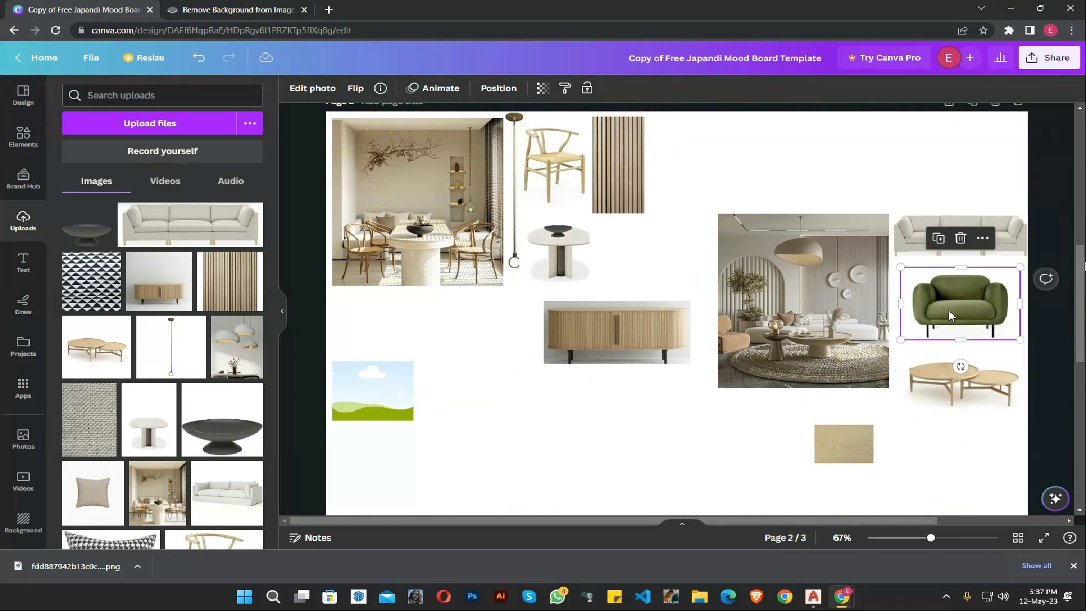
{"action": "left_click", "coordinate": [856, 349]}
{"action": "left_click_drag", "start_coordinate": [850, 345], "coordinate": [851, 346]}
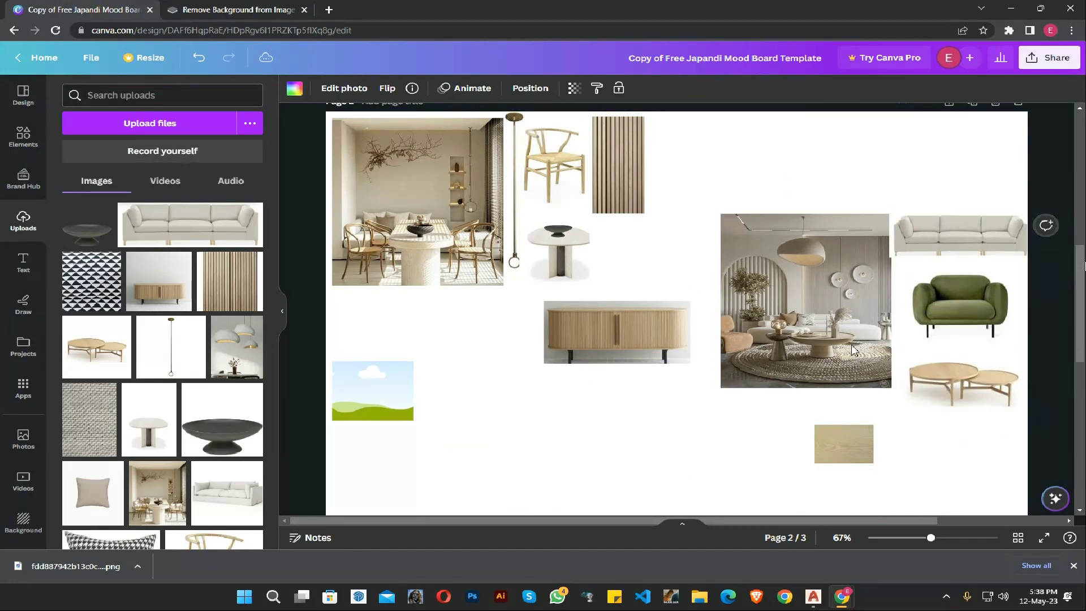
{"action": "left_click", "coordinate": [911, 240]}
{"action": "left_click_drag", "start_coordinate": [889, 236], "coordinate": [892, 236]}
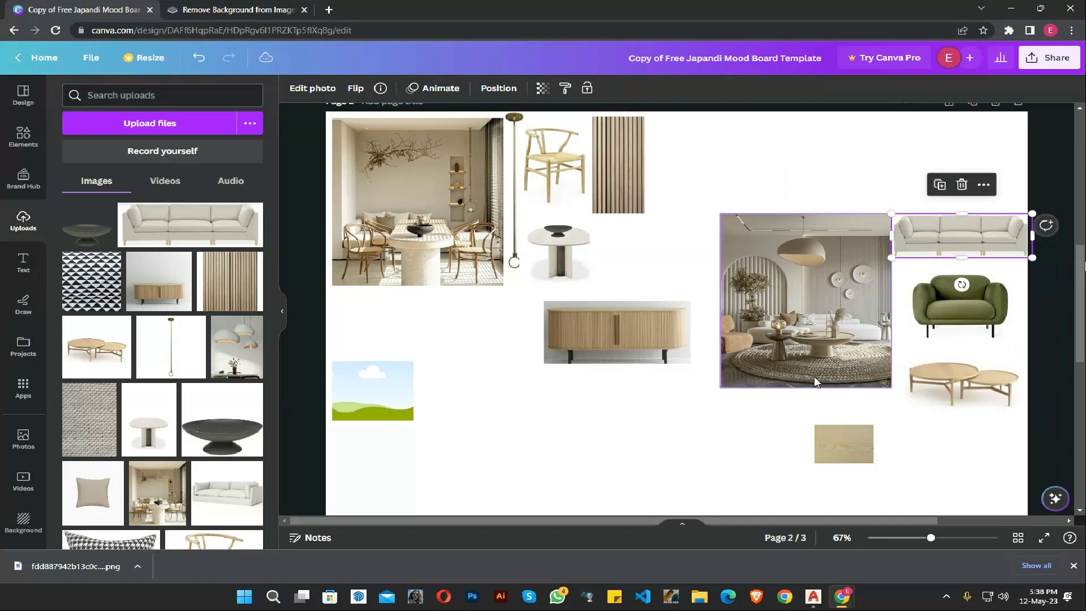
- Scale down the wooden sideboard and move it slightly lower beneath the round table, comparing with the page 1 layout
{"action": "left_click_drag", "start_coordinate": [641, 354], "coordinate": [602, 354]}
{"action": "scroll", "coordinate": [661, 365], "scroll_direction": "up", "scroll_amount": 5}
{"action": "scroll", "coordinate": [661, 362], "scroll_direction": "down", "scroll_amount": 6}
{"action": "scroll", "coordinate": [674, 349], "scroll_direction": "up", "scroll_amount": 8}
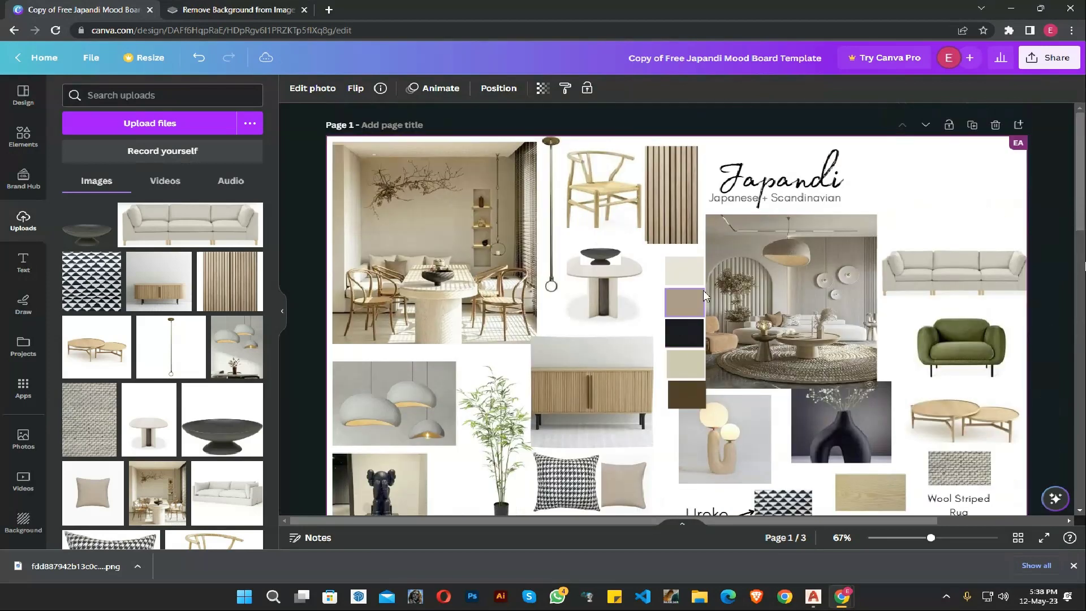
{"action": "scroll", "coordinate": [690, 361], "scroll_direction": "down", "scroll_amount": 5}
- Add a square shape and shrink it to a small rectangular swatch at the living room photo's left edge
{"action": "left_click", "coordinate": [23, 137]}
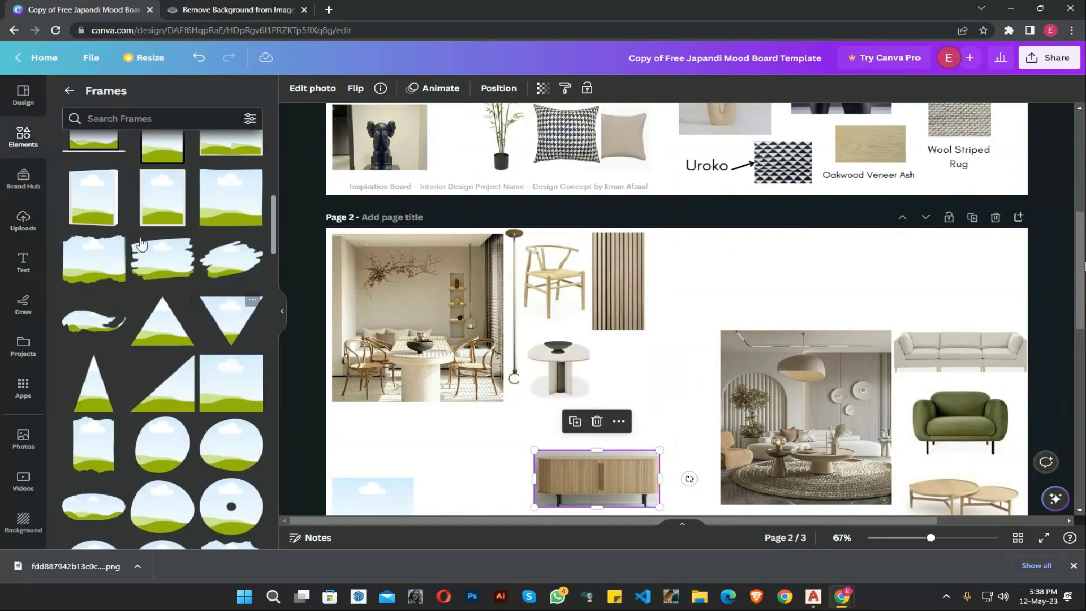
{"action": "scroll", "coordinate": [141, 244], "scroll_direction": "up", "scroll_amount": 2}
{"action": "left_click", "coordinate": [30, 133]}
{"action": "left_click", "coordinate": [81, 263]}
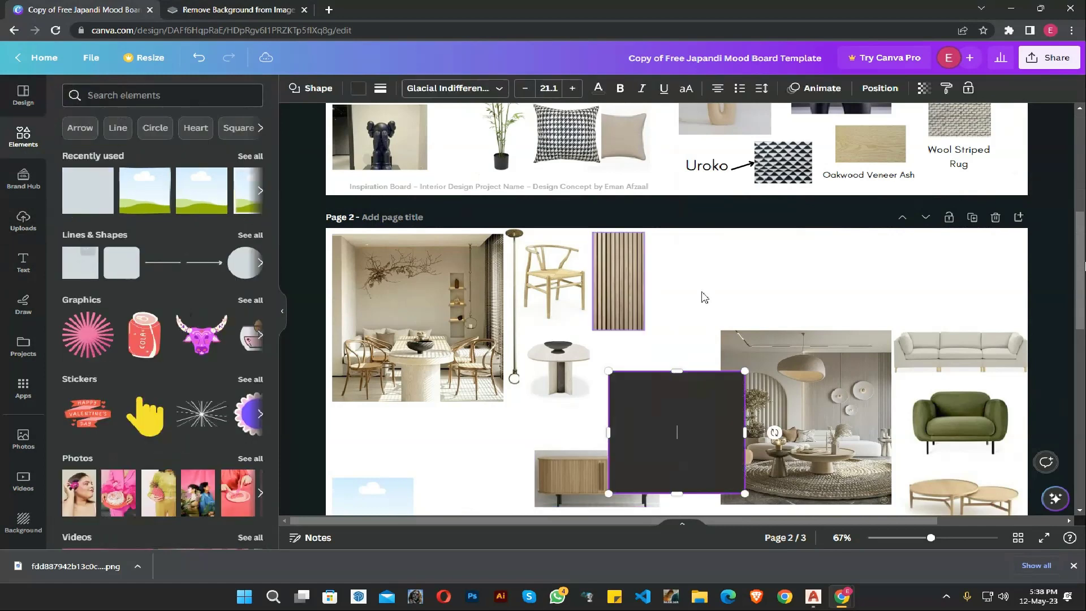
{"action": "scroll", "coordinate": [704, 298], "scroll_direction": "down", "scroll_amount": 2}
{"action": "left_click_drag", "start_coordinate": [677, 377], "coordinate": [677, 316]}
{"action": "left_click_drag", "start_coordinate": [745, 285], "coordinate": [706, 282]}
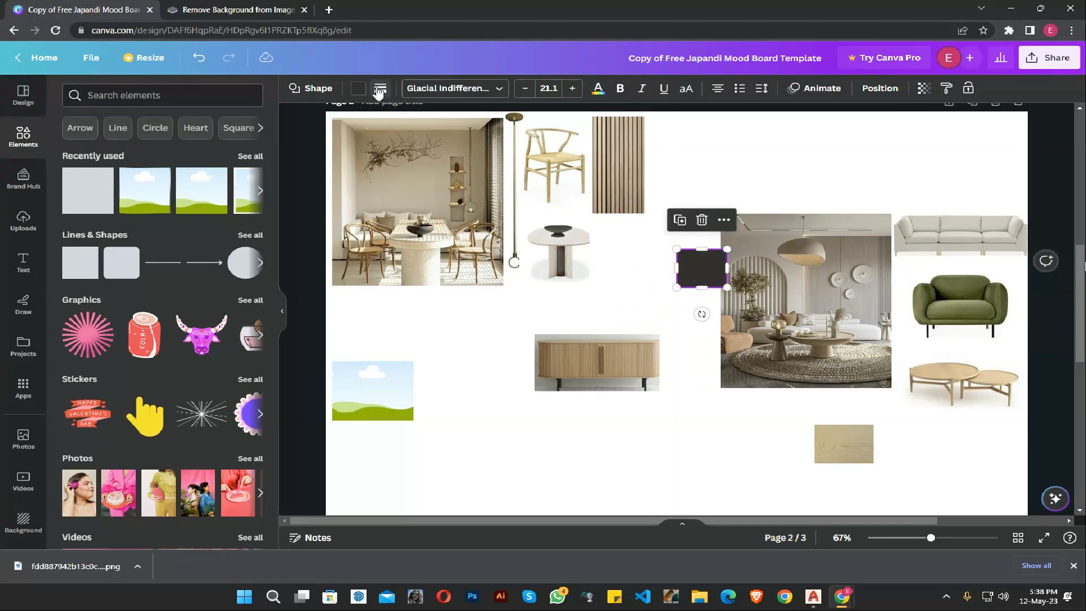
- Recolour the swatch to the light cream document colour used by page 1's first palette swatch
{"action": "left_click", "coordinate": [358, 89]}
{"action": "scroll", "coordinate": [678, 283], "scroll_direction": "up", "scroll_amount": 10}
{"action": "left_click", "coordinate": [679, 270]}
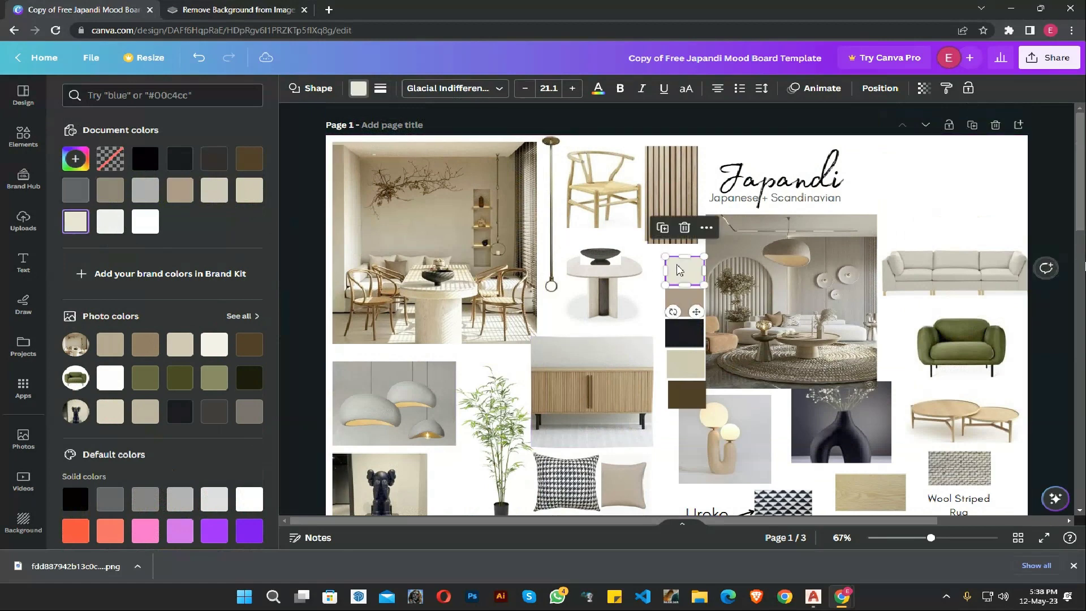
{"action": "scroll", "coordinate": [693, 272], "scroll_direction": "down", "scroll_amount": 10}
{"action": "left_click", "coordinate": [695, 272]}
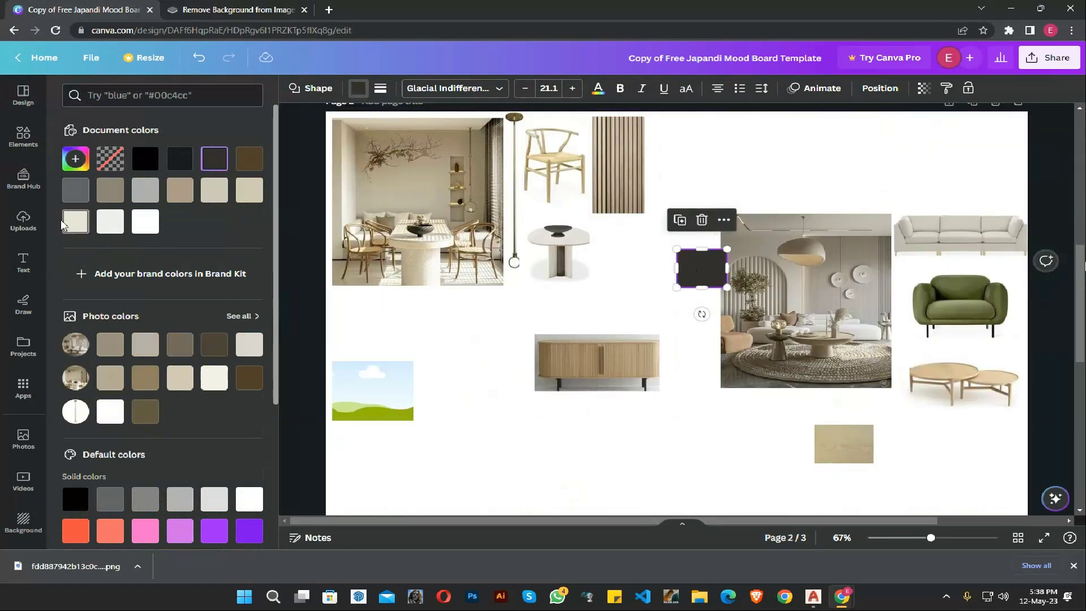
{"action": "left_click", "coordinate": [68, 228]}
- Shrink the cream swatch and duplicate it into an evenly spaced vertical column of five along the living room photo
{"action": "left_click", "coordinate": [707, 356]}
{"action": "left_click", "coordinate": [696, 278]}
{"action": "left_click_drag", "start_coordinate": [677, 287], "coordinate": [709, 316]}
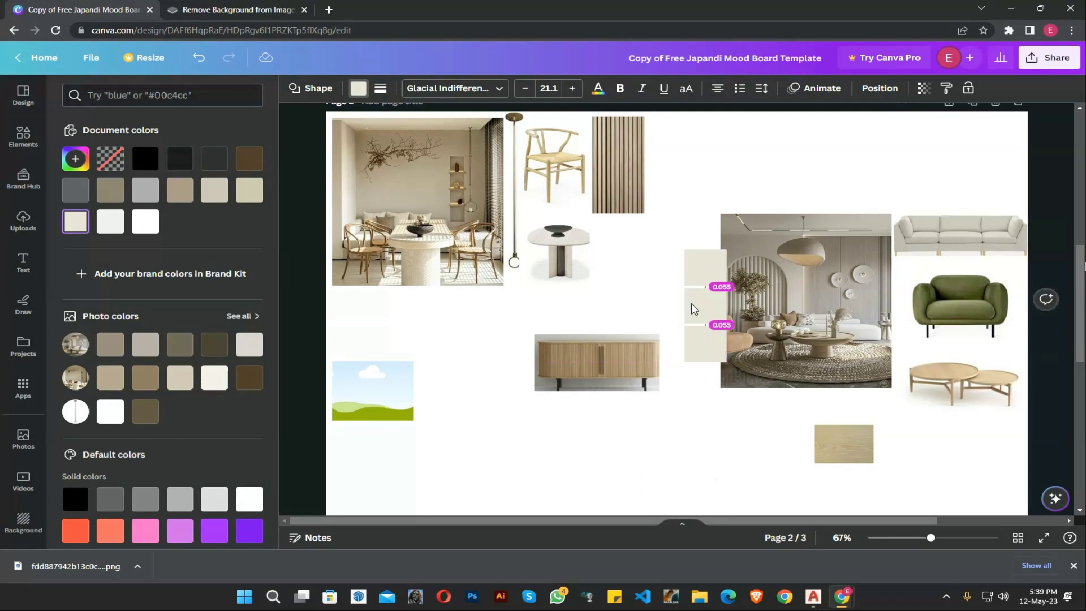
{"action": "left_click", "coordinate": [701, 343]}
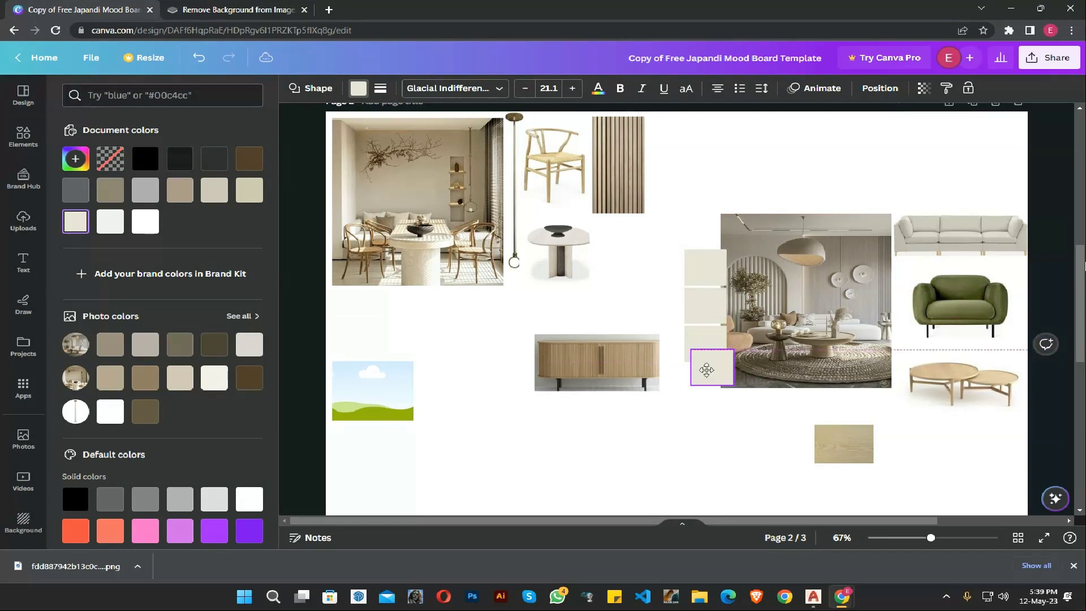
{"action": "left_click_drag", "start_coordinate": [700, 385], "coordinate": [700, 384]}
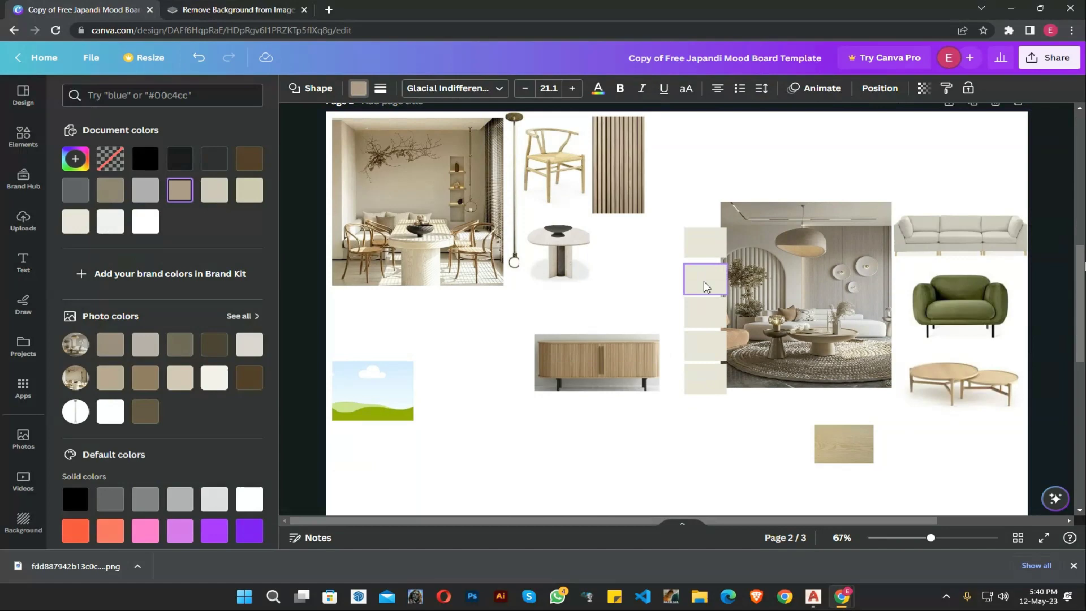
- Recolour the second palette swatch taupe and the third one black, following the page 1 palette
{"action": "left_click", "coordinate": [705, 287]}
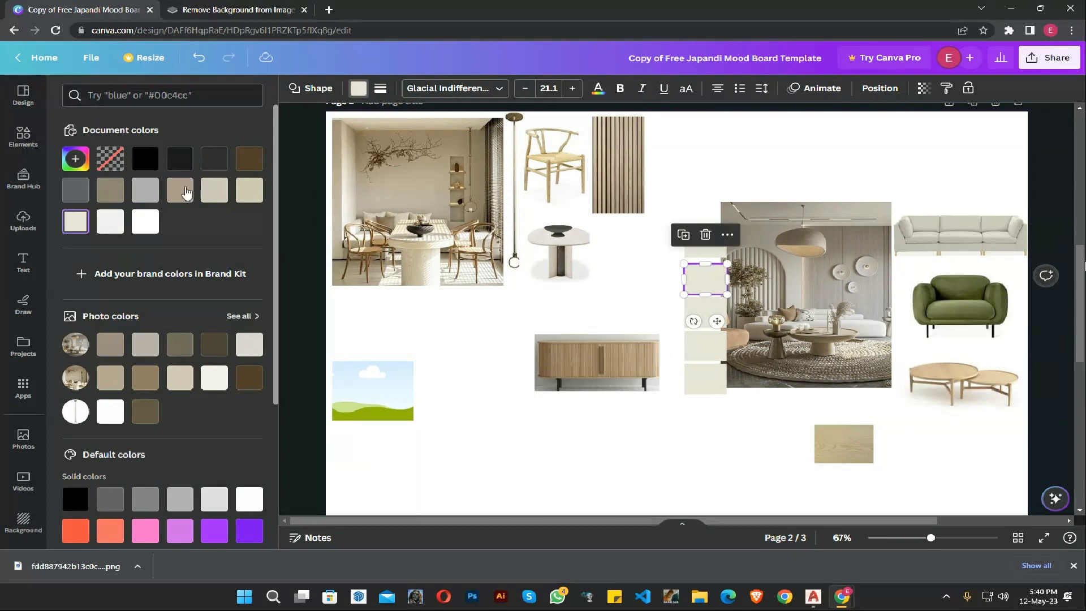
{"action": "left_click", "coordinate": [185, 193]}
{"action": "left_click", "coordinate": [706, 311]}
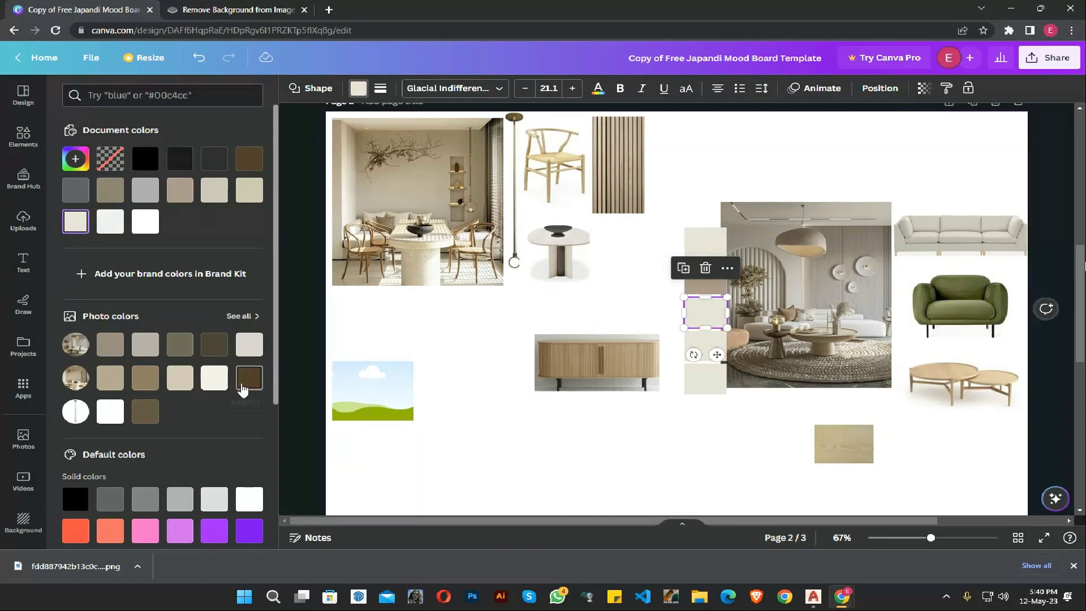
{"action": "left_click", "coordinate": [245, 384]}
{"action": "scroll", "coordinate": [730, 347], "scroll_direction": "up", "scroll_amount": 7}
{"action": "scroll", "coordinate": [363, 222], "scroll_direction": "down", "scroll_amount": 7}
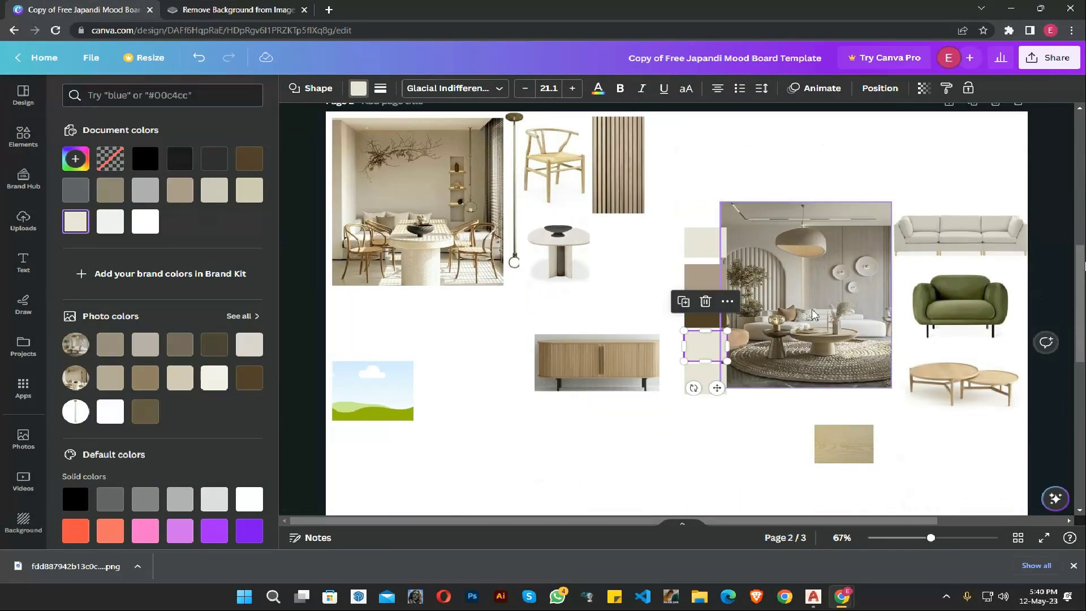
{"action": "left_click", "coordinate": [141, 164]}
- Recolour the fourth palette swatch with the beige tone taken from the dining room photo colours
{"action": "left_click", "coordinate": [706, 344]}
{"action": "scroll", "coordinate": [687, 398], "scroll_direction": "up", "scroll_amount": 4}
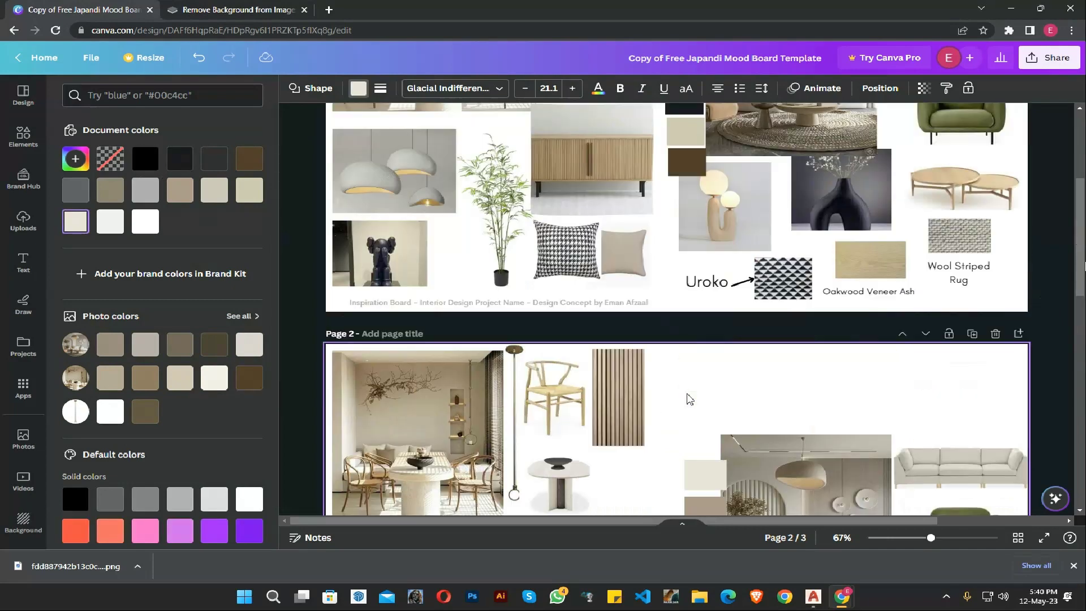
{"action": "scroll", "coordinate": [689, 398], "scroll_direction": "down", "scroll_amount": 1}
{"action": "scroll", "coordinate": [689, 398], "scroll_direction": "down", "scroll_amount": 2}
{"action": "left_click", "coordinate": [110, 377]}
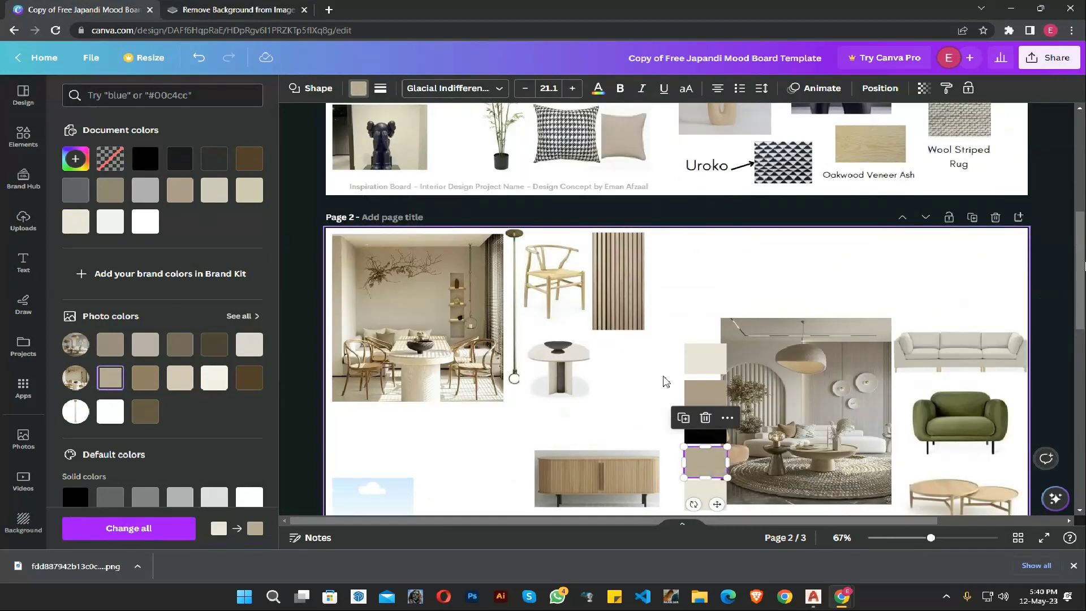
- Recolour the fifth palette swatch dark brown to match the last swatch on page 1
{"action": "scroll", "coordinate": [665, 378], "scroll_direction": "down", "scroll_amount": 2}
{"action": "left_click", "coordinate": [697, 380]}
{"action": "scroll", "coordinate": [622, 339], "scroll_direction": "up", "scroll_amount": 4}
{"action": "scroll", "coordinate": [622, 339], "scroll_direction": "down", "scroll_amount": 4}
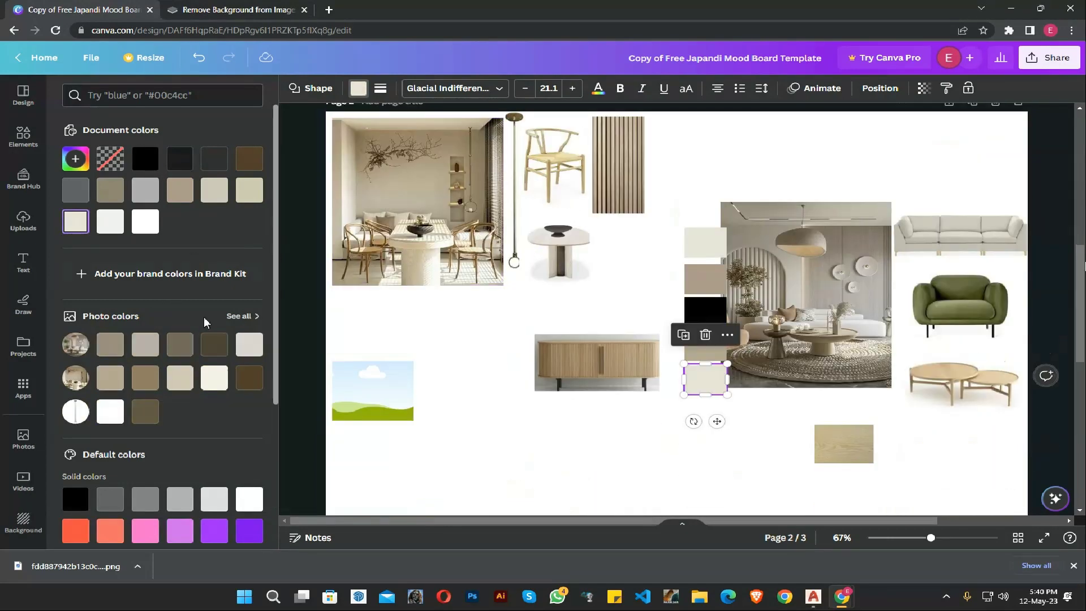
{"action": "left_click", "coordinate": [250, 377]}
{"action": "left_click", "coordinate": [557, 445]}
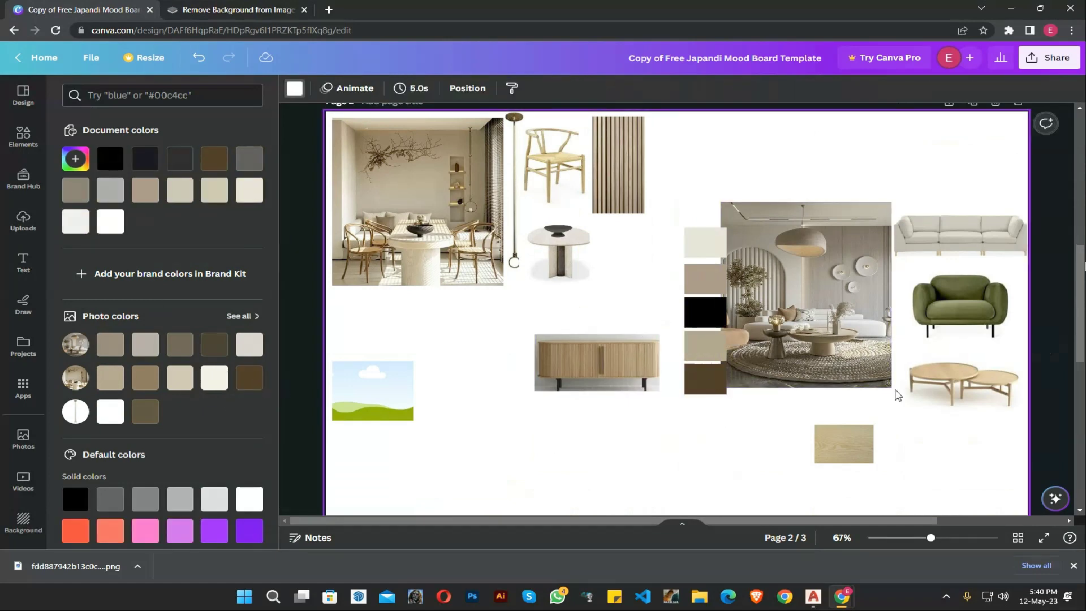
- Enlarge the dining room photo slightly to bring its proportions closer to the page 1 layout
{"action": "scroll", "coordinate": [668, 413], "scroll_direction": "up", "scroll_amount": 6}
{"action": "scroll", "coordinate": [668, 413], "scroll_direction": "down", "scroll_amount": 6}
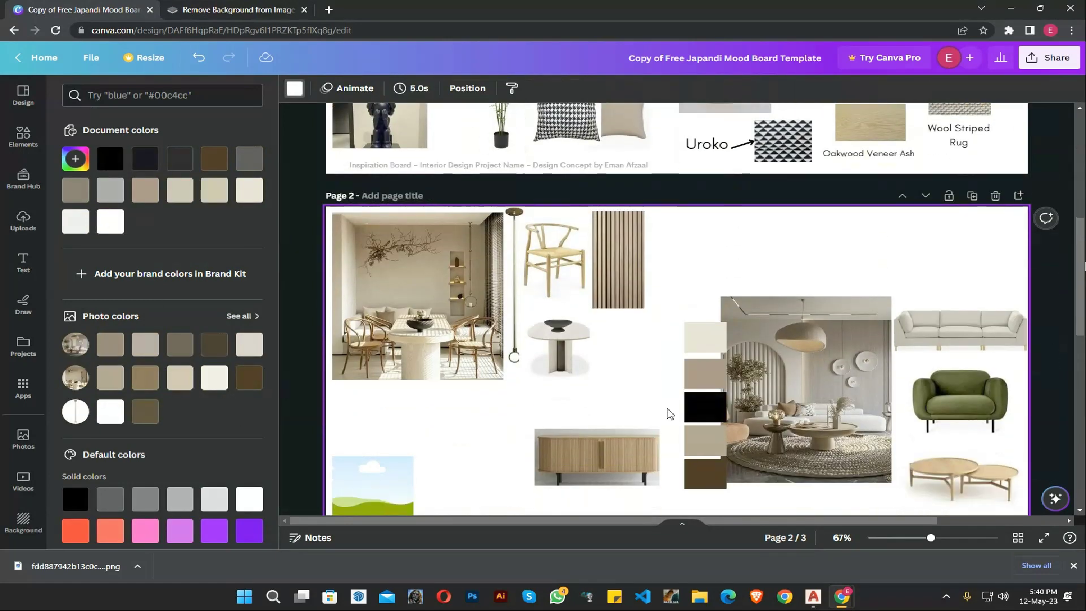
{"action": "left_click", "coordinate": [456, 246]}
{"action": "left_click_drag", "start_coordinate": [503, 285], "coordinate": [518, 311]}
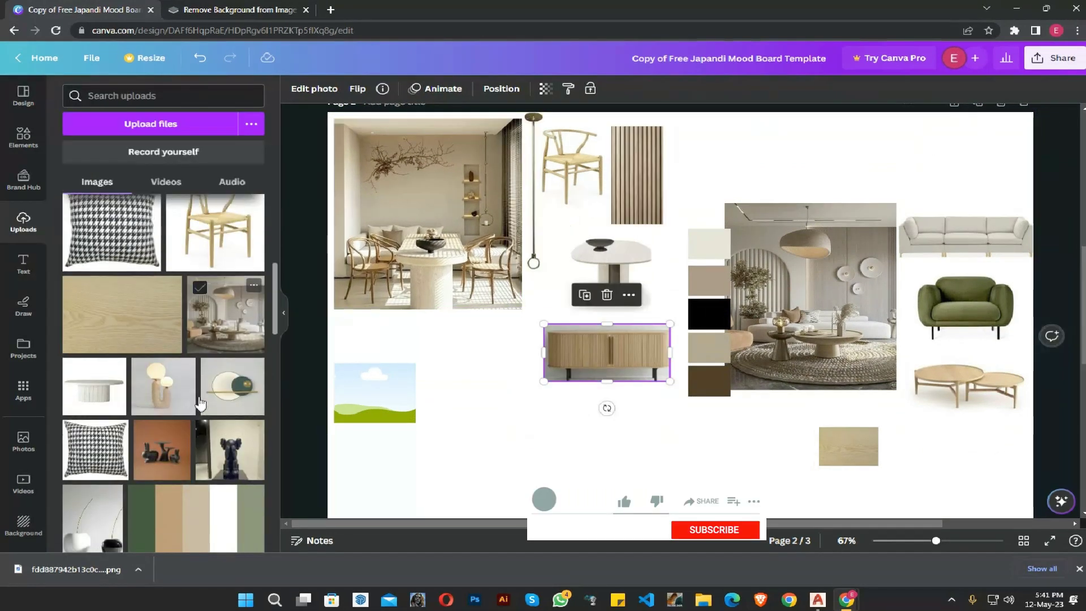
- Add the black-and-white triangle pattern and woven rug texture from the uploads near the oakwood sample on page 2
{"action": "scroll", "coordinate": [203, 397], "scroll_direction": "up", "scroll_amount": 6}
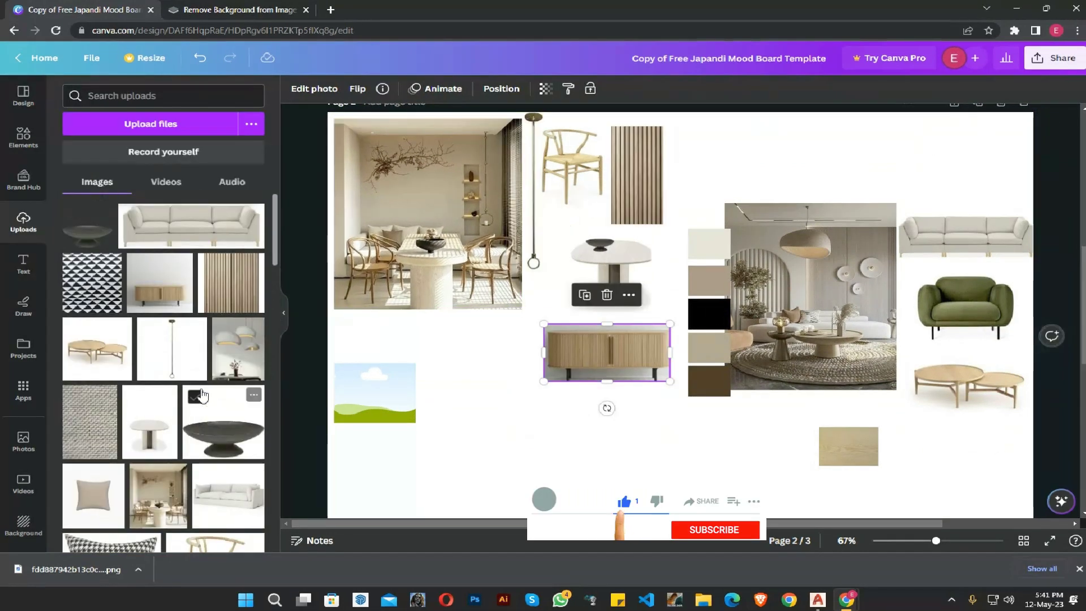
{"action": "scroll", "coordinate": [202, 394], "scroll_direction": "down", "scroll_amount": 6}
{"action": "scroll", "coordinate": [202, 394], "scroll_direction": "up", "scroll_amount": 6}
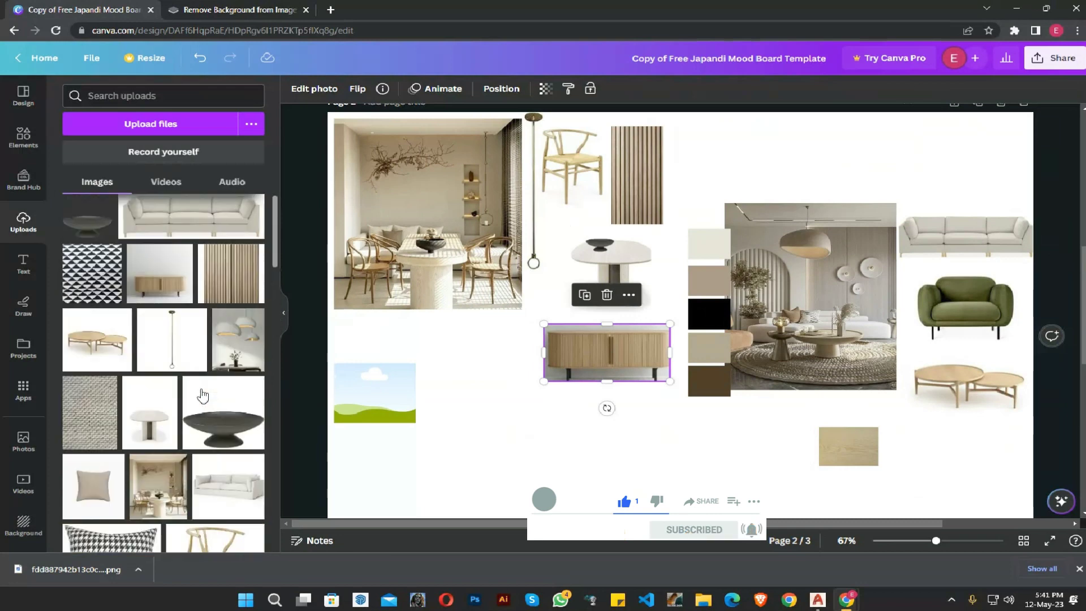
{"action": "left_click", "coordinate": [91, 283]}
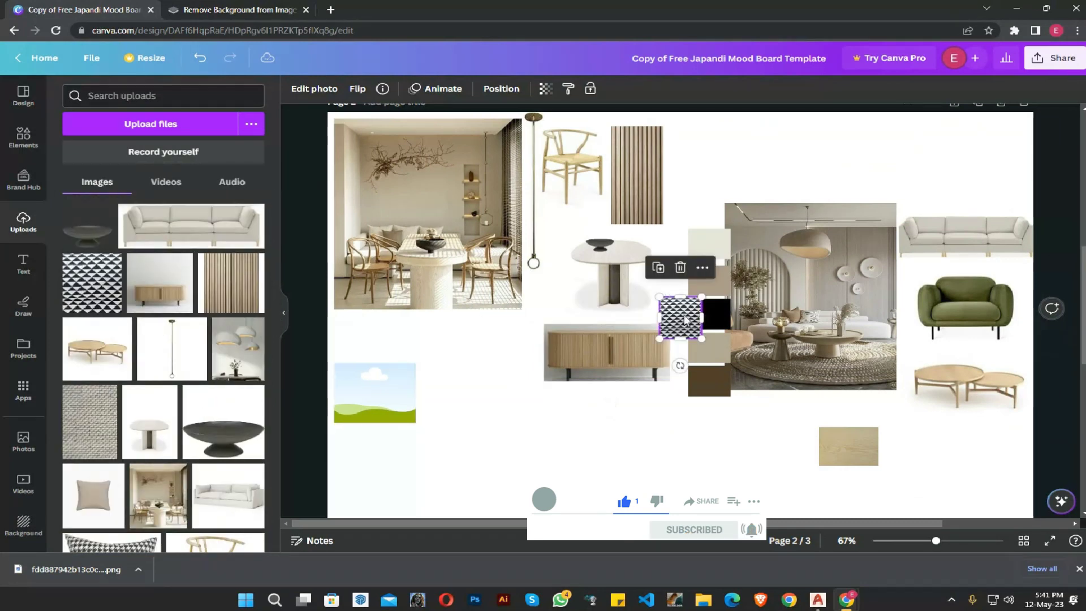
{"action": "left_click_drag", "start_coordinate": [684, 319], "coordinate": [991, 444]}
{"action": "left_click_drag", "start_coordinate": [679, 324], "coordinate": [940, 480]}
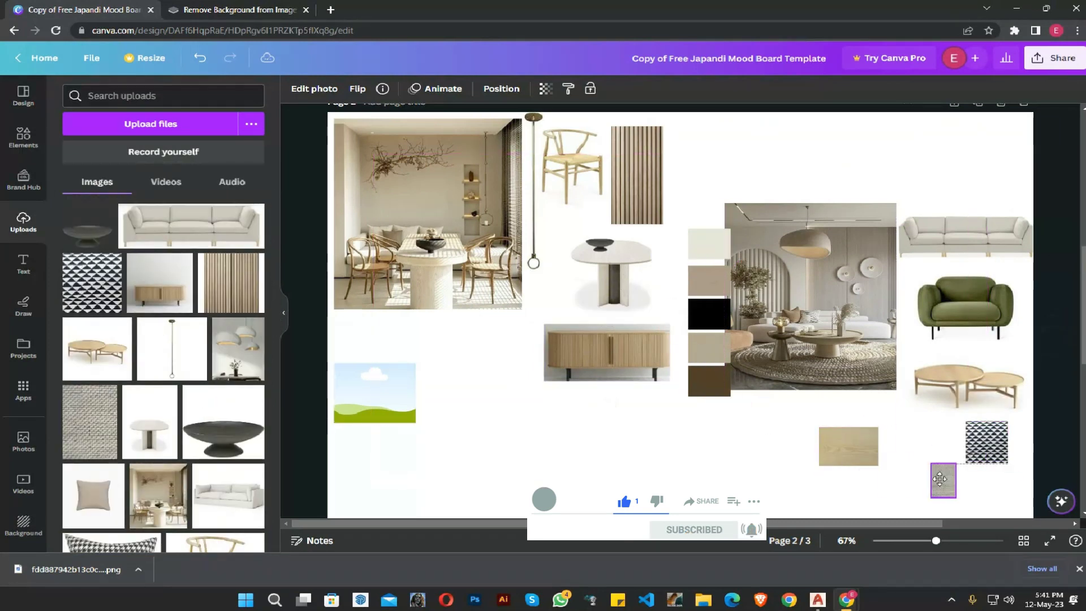
- Move the triangle pattern directly below the oakwood sample, and reshape the rug texture into a wide swatch under the wooden coffee tables
{"action": "scroll", "coordinate": [774, 450], "scroll_direction": "up", "scroll_amount": 4}
{"action": "scroll", "coordinate": [774, 448], "scroll_direction": "down", "scroll_amount": 4}
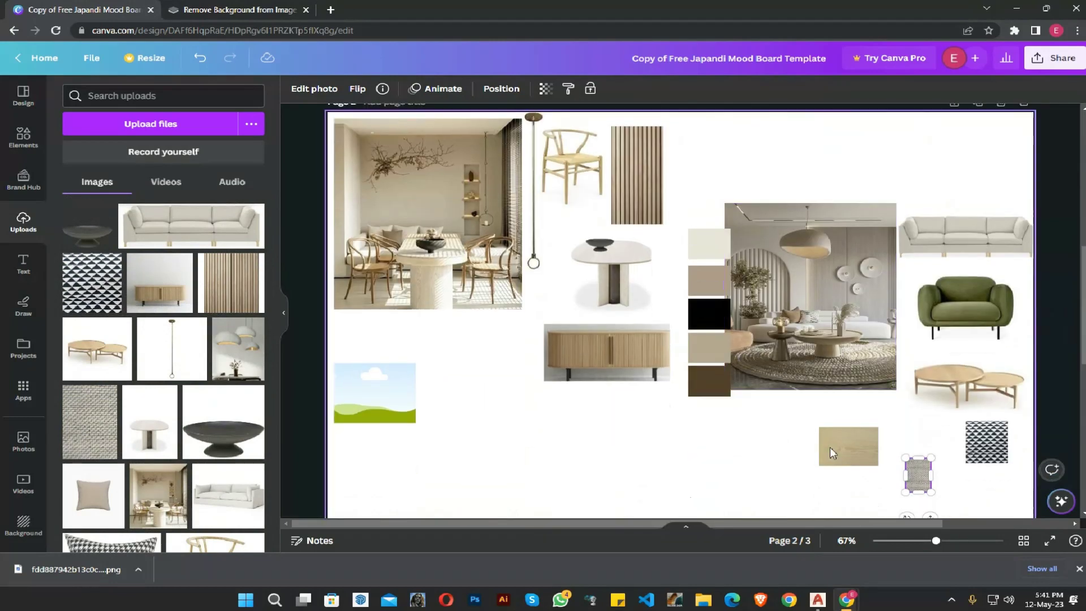
{"action": "left_click_drag", "start_coordinate": [966, 443], "coordinate": [819, 483]}
{"action": "left_click", "coordinate": [917, 474]}
{"action": "left_click_drag", "start_coordinate": [917, 474], "coordinate": [1007, 450]}
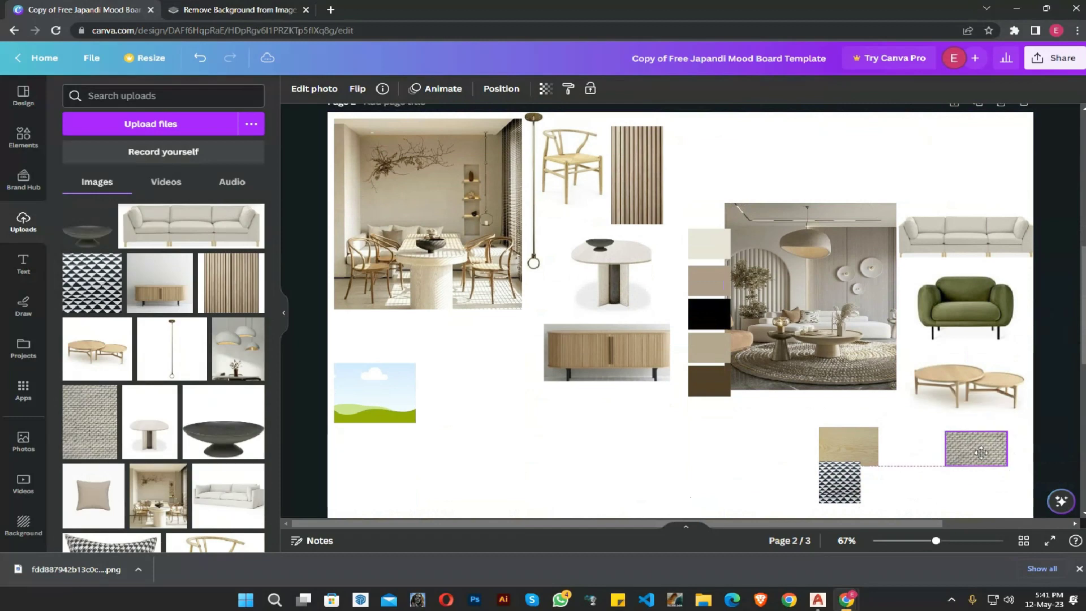
- Set the oakwood sample above its Oakwood Veneer Ash caption and place the Uroko caption beside the triangle pattern swatch
{"action": "scroll", "coordinate": [852, 481], "scroll_direction": "up", "scroll_amount": 2}
{"action": "scroll", "coordinate": [852, 482], "scroll_direction": "down", "scroll_amount": 2}
{"action": "left_click", "coordinate": [845, 481]}
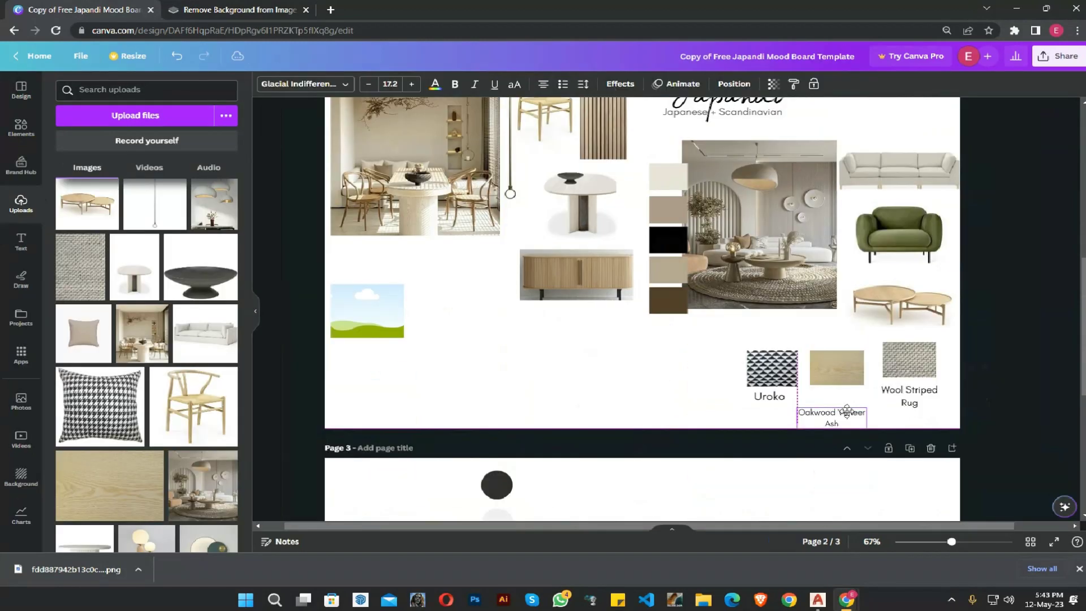
{"action": "left_click_drag", "start_coordinate": [847, 412], "coordinate": [853, 373]}
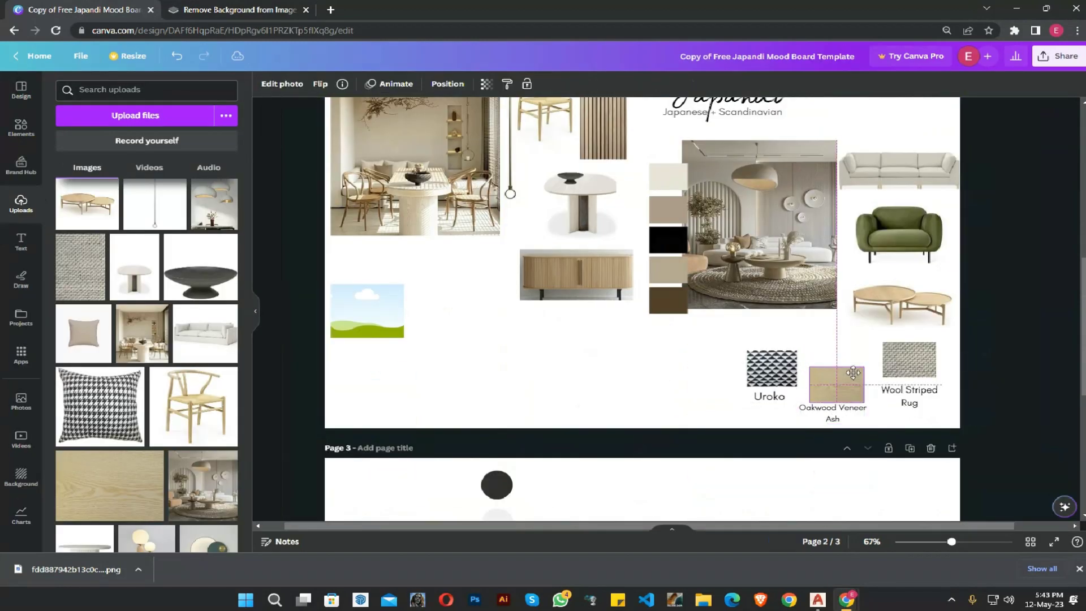
{"action": "mouse_move", "coordinate": [772, 375]}
{"action": "left_mouse_down"}
{"action": "mouse_move", "coordinate": [770, 400]}
{"action": "mouse_move", "coordinate": [777, 366]}
{"action": "left_mouse_up"}
{"action": "left_click", "coordinate": [751, 396]}
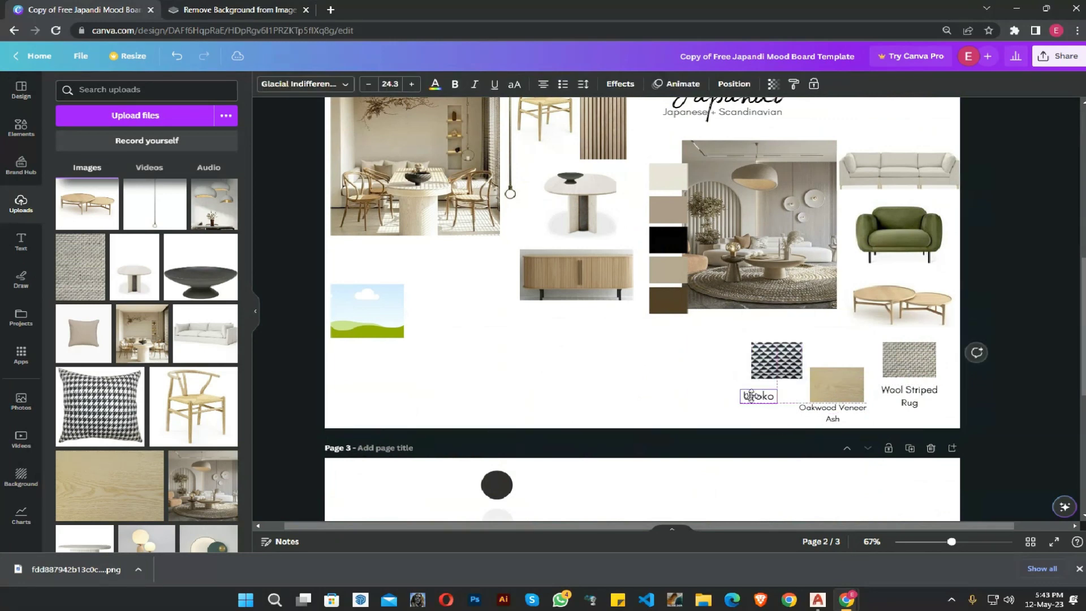
{"action": "left_click_drag", "start_coordinate": [763, 395], "coordinate": [763, 394]}
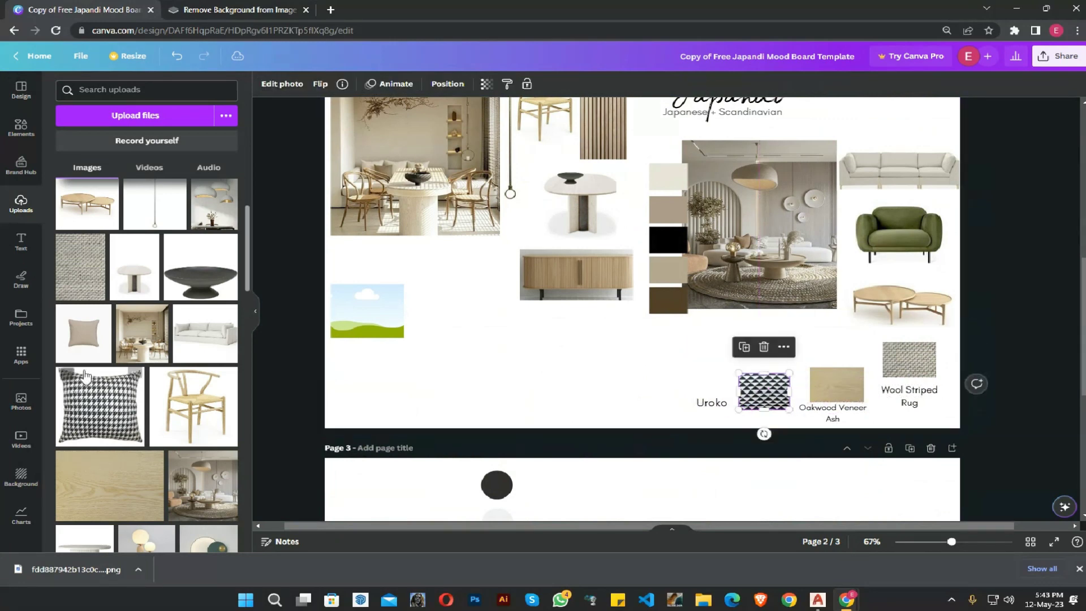
- Add the black vase photo from the uploads, shrink it and place it below the wooden sideboard
{"action": "scroll", "coordinate": [132, 379], "scroll_direction": "down", "scroll_amount": 10}
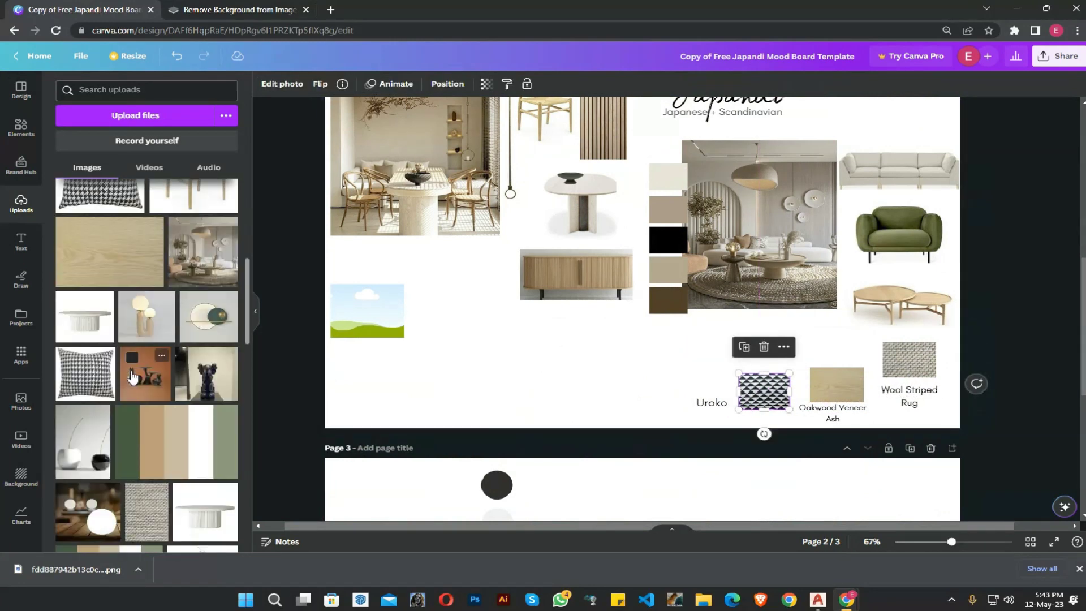
{"action": "scroll", "coordinate": [133, 377], "scroll_direction": "down", "scroll_amount": 3}
{"action": "left_click", "coordinate": [163, 243]}
{"action": "scroll", "coordinate": [553, 376], "scroll_direction": "up", "scroll_amount": 4}
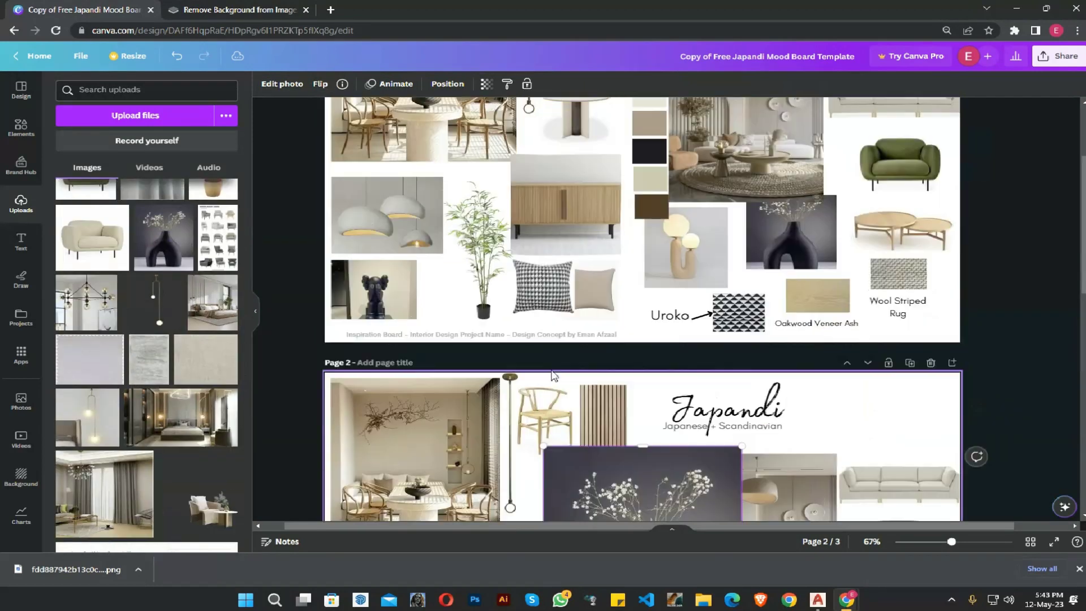
{"action": "scroll", "coordinate": [554, 375], "scroll_direction": "down", "scroll_amount": 3}
{"action": "left_click_drag", "start_coordinate": [552, 375], "coordinate": [604, 469]}
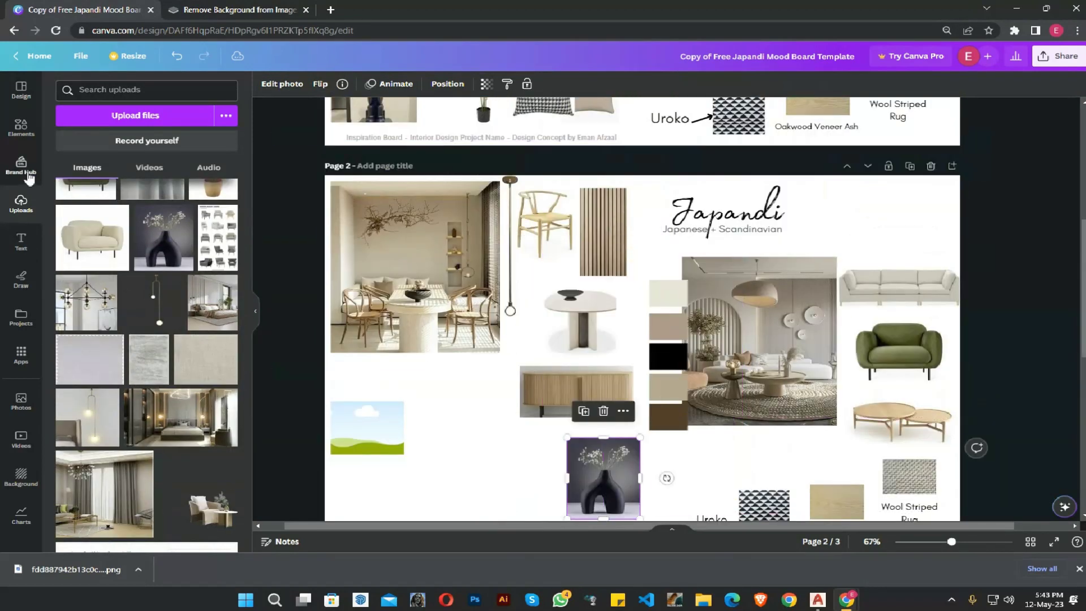
{"action": "left_click", "coordinate": [21, 128]}
{"action": "left_click", "coordinate": [79, 177]}
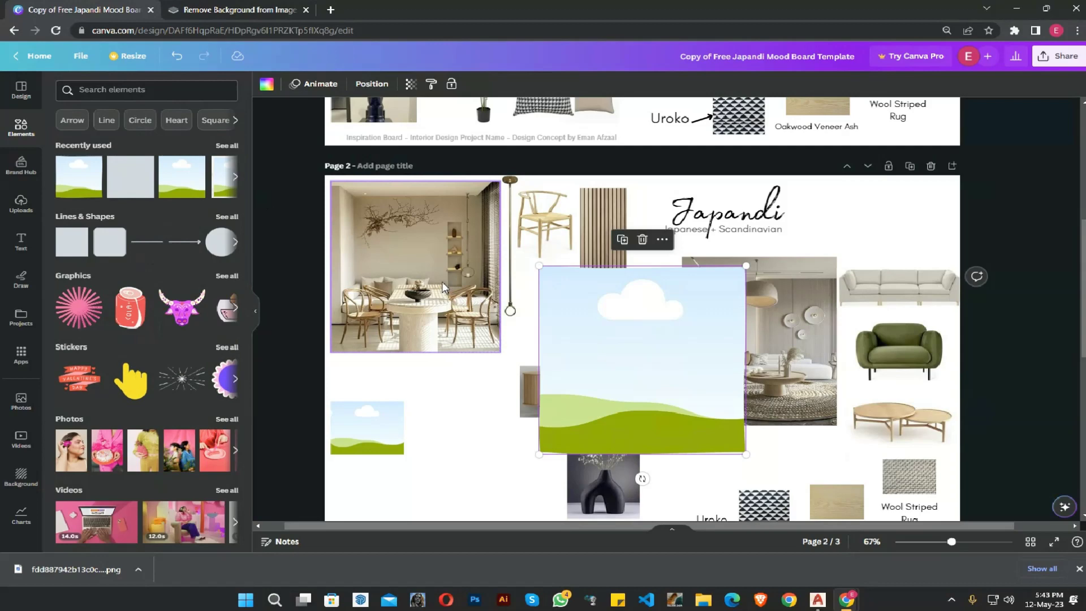
{"action": "key", "text": "Delete"}
{"action": "left_click", "coordinate": [196, 167]}
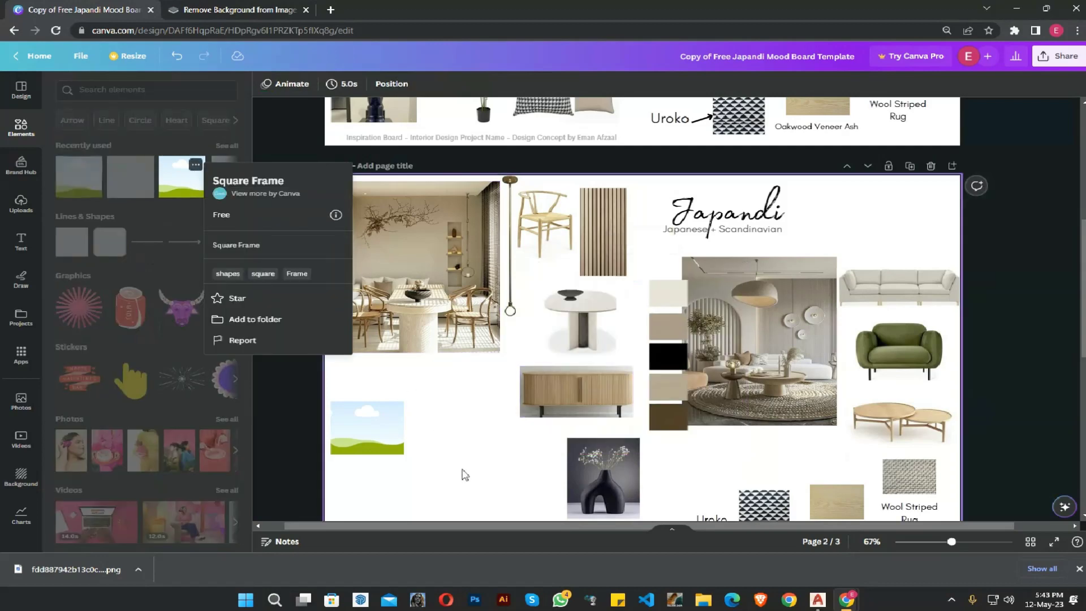
- Duplicate the living room photo's frame, remove its image, and shrink it to a small frame for the vase photo below the living room picture
{"action": "left_click", "coordinate": [803, 339]}
{"action": "key", "text": "ctrl+v"}
{"action": "left_click_drag", "start_coordinate": [803, 339], "coordinate": [685, 384]}
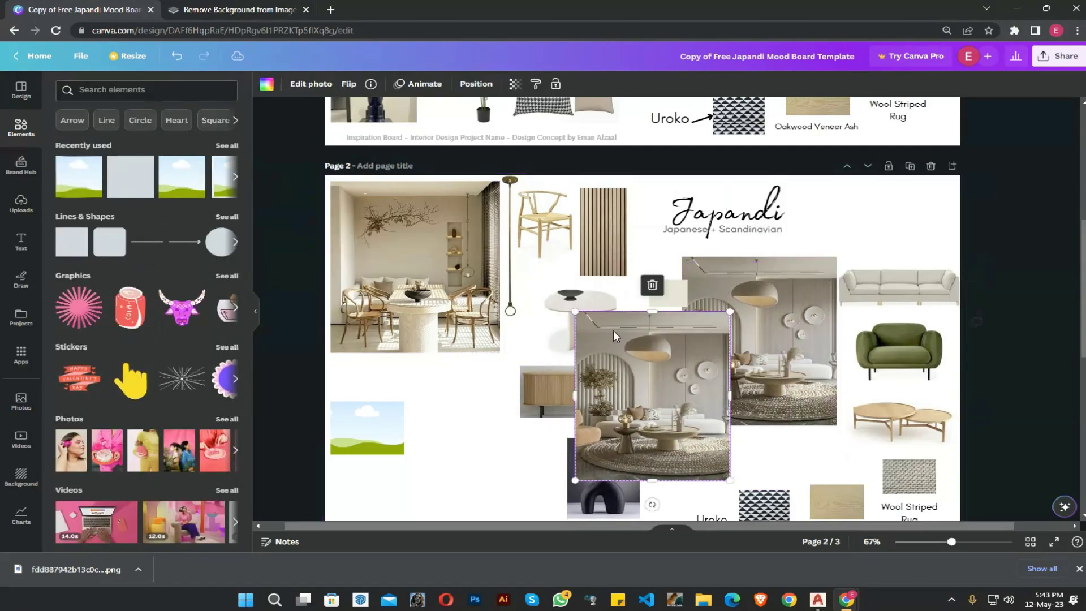
{"action": "left_click_drag", "start_coordinate": [655, 314], "coordinate": [665, 393]}
{"action": "left_click_drag", "start_coordinate": [683, 436], "coordinate": [712, 433]}
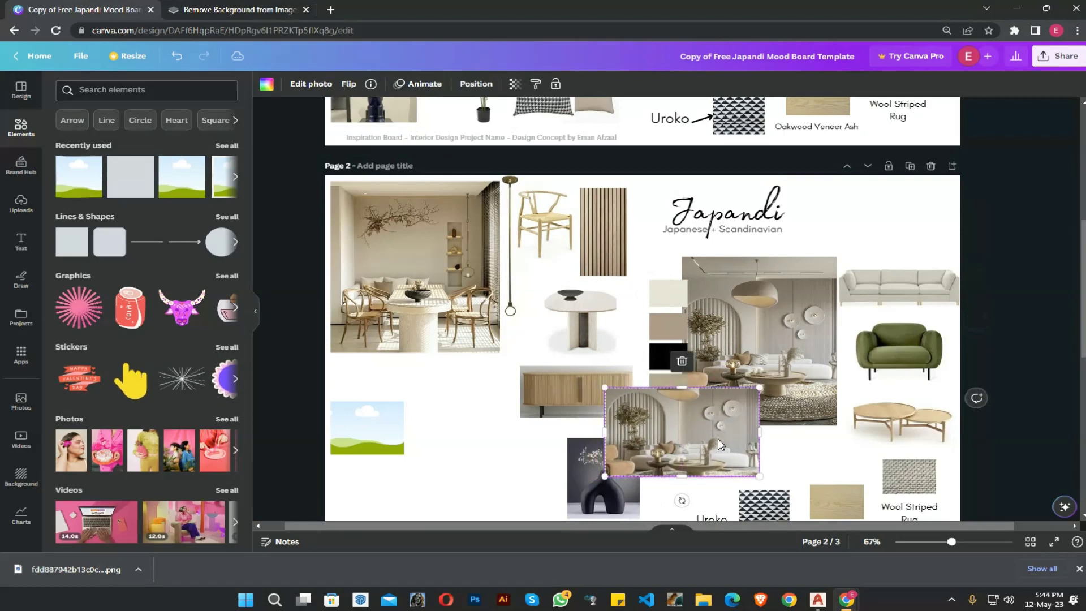
{"action": "key", "text": "Delete"}
{"action": "left_click_drag", "start_coordinate": [608, 434], "coordinate": [664, 435]}
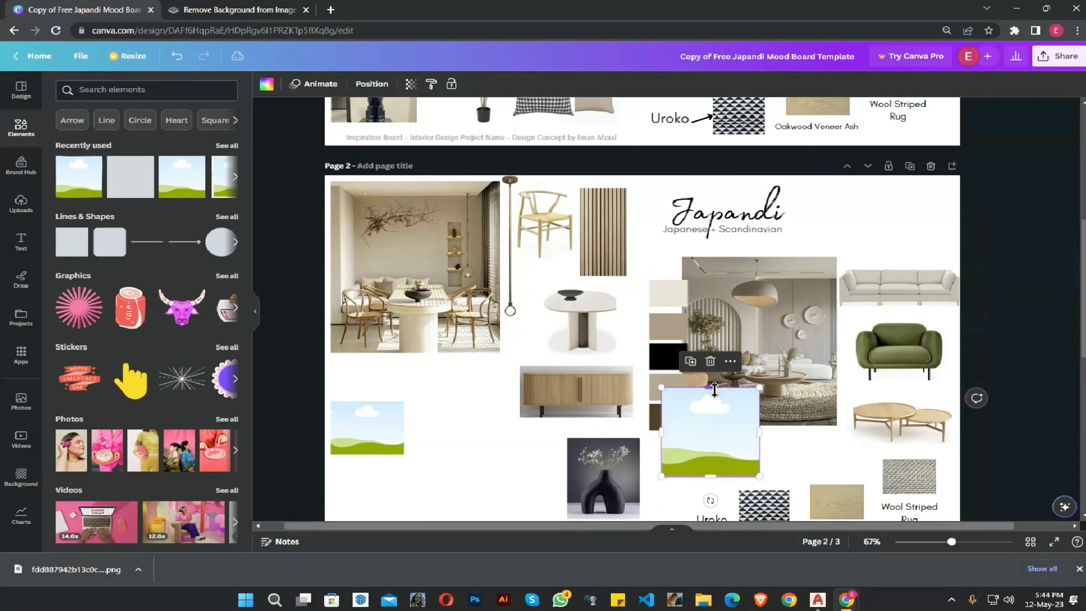
{"action": "left_click_drag", "start_coordinate": [712, 388], "coordinate": [718, 415]}
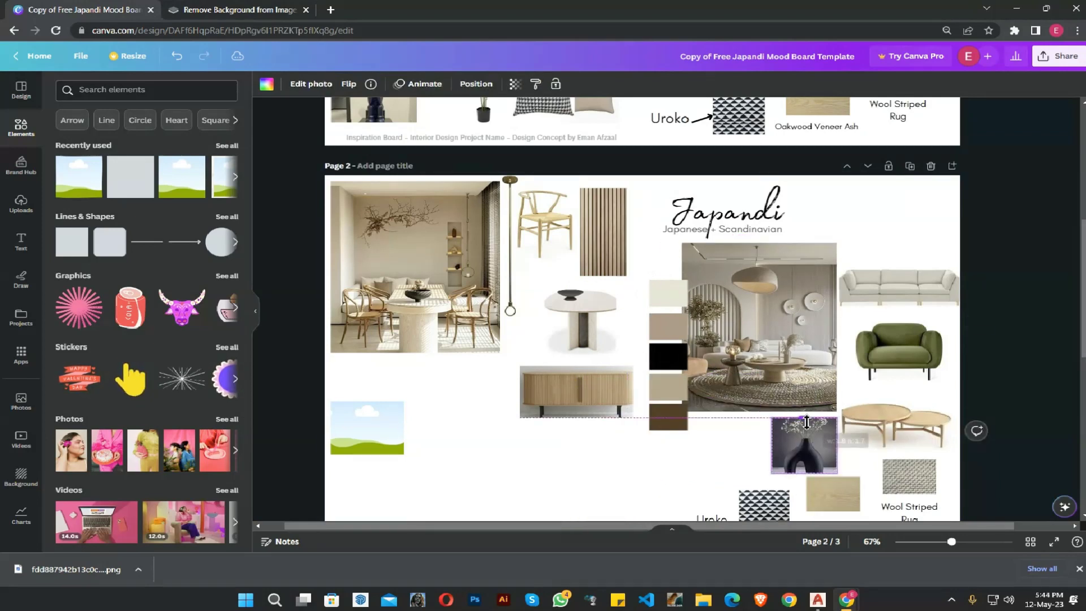
- Adjust the crop of the framed vase photo below the living room picture and nudge the oakwood sample above its caption
{"action": "left_click_drag", "start_coordinate": [806, 422], "coordinate": [807, 422]}
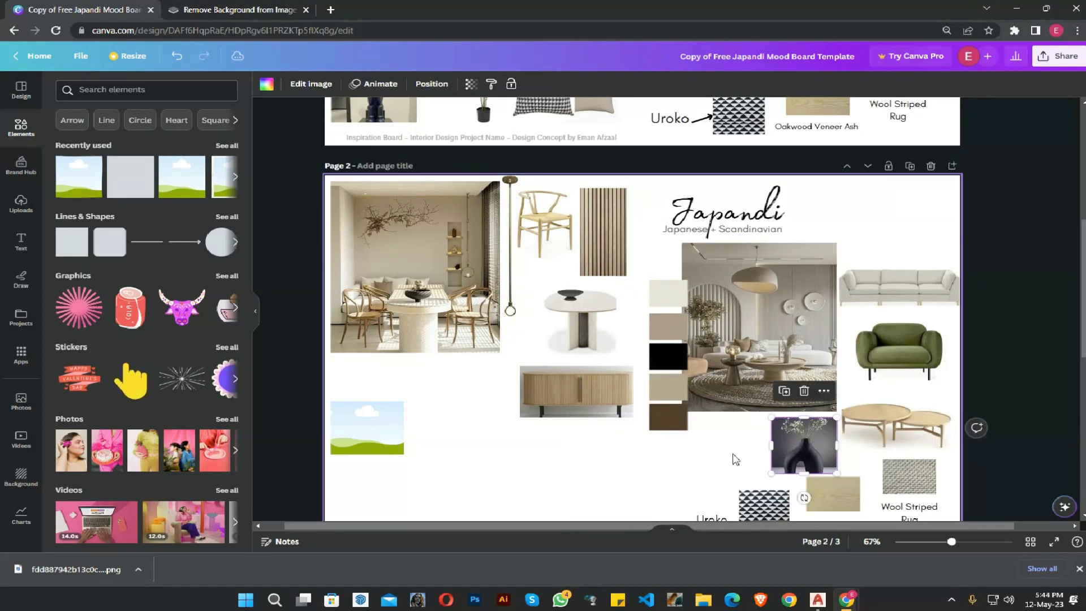
{"action": "left_click", "coordinate": [734, 456]}
{"action": "scroll", "coordinate": [833, 408], "scroll_direction": "down", "scroll_amount": 3}
{"action": "left_click_drag", "start_coordinate": [837, 387], "coordinate": [842, 390]}
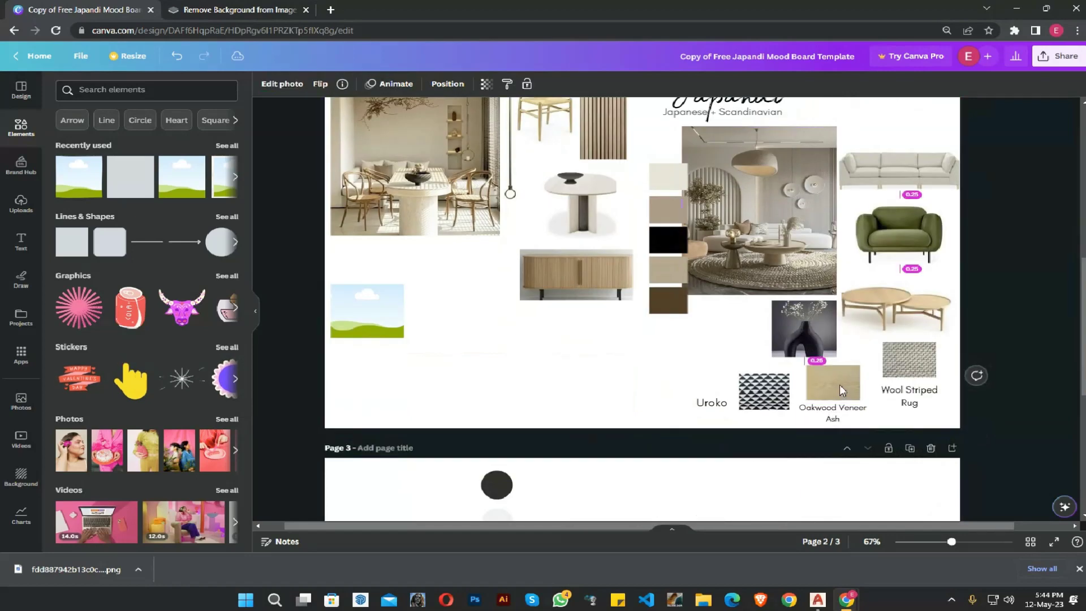
- Add the globe lamp photo from the uploads beside the vase photo, below the living room picture
{"action": "scroll", "coordinate": [826, 381], "scroll_direction": "up", "scroll_amount": 9}
{"action": "scroll", "coordinate": [826, 382], "scroll_direction": "down", "scroll_amount": 6}
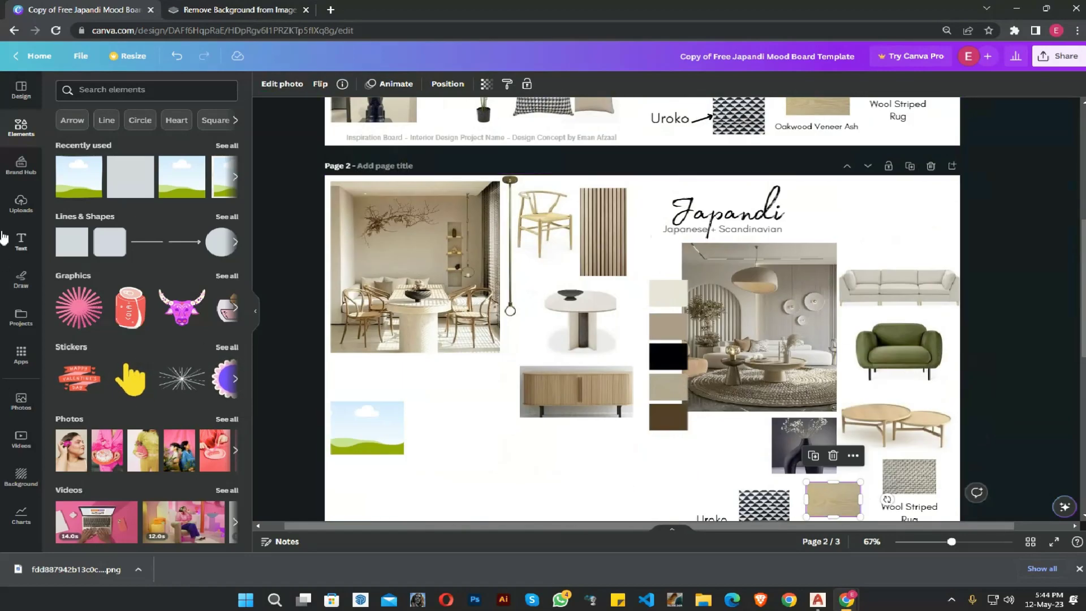
{"action": "left_click", "coordinate": [21, 203]}
{"action": "scroll", "coordinate": [164, 402], "scroll_direction": "up", "scroll_amount": 6}
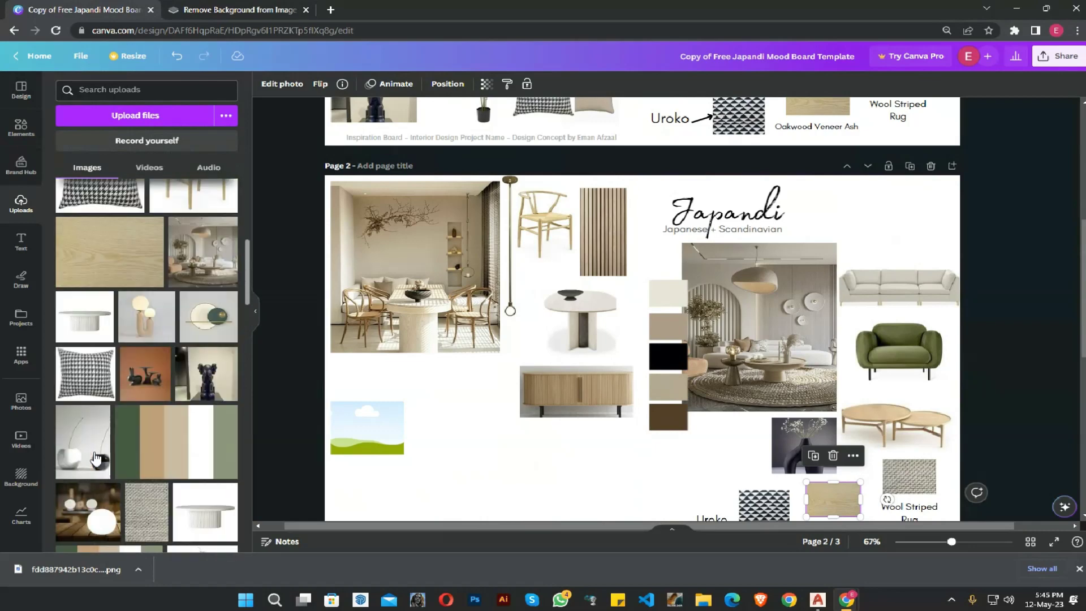
{"action": "left_click_drag", "start_coordinate": [147, 317], "coordinate": [732, 452]}
{"action": "left_click_drag", "start_coordinate": [678, 488], "coordinate": [715, 453]}
{"action": "left_click", "coordinate": [650, 490]}
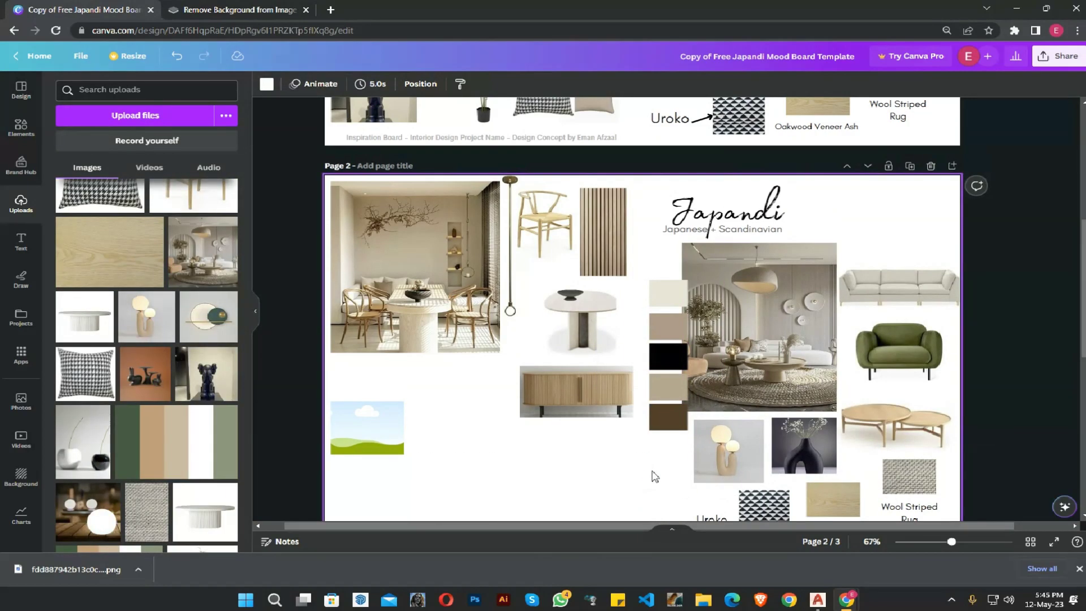
- Add the houndstooth cushion from the uploads, scale it down and place it below the wooden sideboard
{"action": "scroll", "coordinate": [705, 459], "scroll_direction": "down", "scroll_amount": 2}
{"action": "scroll", "coordinate": [704, 390], "scroll_direction": "up", "scroll_amount": 4}
{"action": "scroll", "coordinate": [703, 244], "scroll_direction": "down", "scroll_amount": 4}
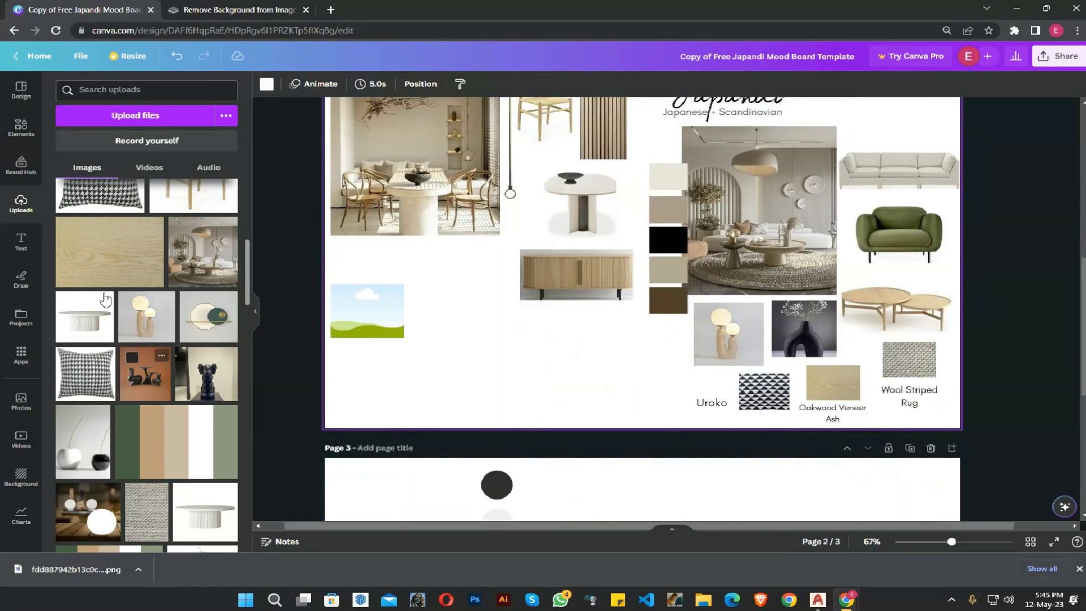
{"action": "left_click_drag", "start_coordinate": [84, 371], "coordinate": [576, 337]}
{"action": "left_click_drag", "start_coordinate": [690, 436], "coordinate": [574, 347]}
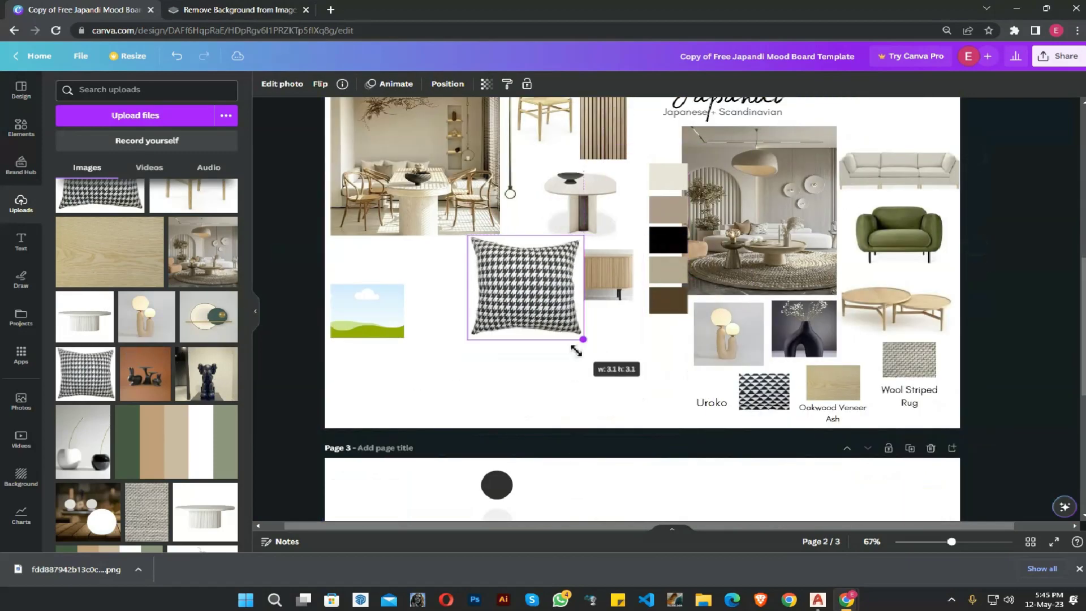
{"action": "left_click_drag", "start_coordinate": [518, 283], "coordinate": [551, 354]}
{"action": "left_click_drag", "start_coordinate": [615, 408], "coordinate": [580, 378]}
{"action": "left_click_drag", "start_coordinate": [551, 348], "coordinate": [570, 369]}
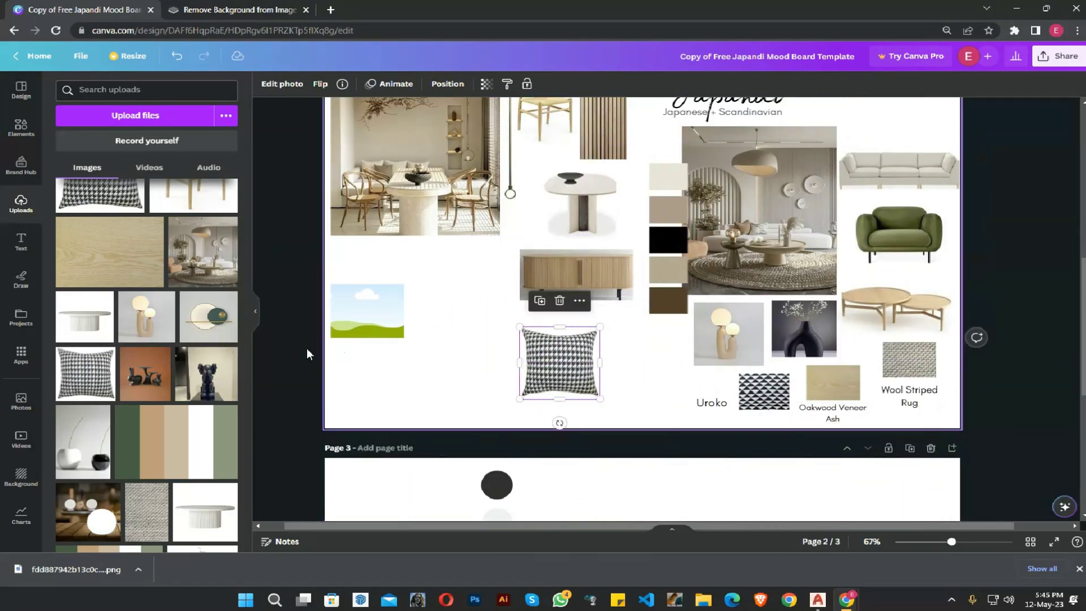
- Add the plain beige cushion from the uploads at a smaller size, directly beside the houndstooth cushion
{"action": "scroll", "coordinate": [142, 433], "scroll_direction": "up", "scroll_amount": 5}
{"action": "left_click_drag", "start_coordinate": [84, 334], "coordinate": [654, 392]}
{"action": "right_click", "coordinate": [616, 361]}
{"action": "left_click_drag", "start_coordinate": [630, 372], "coordinate": [618, 370]}
{"action": "right_click", "coordinate": [618, 370]}
{"action": "mouse_move", "coordinate": [647, 373]}
{"action": "left_click", "coordinate": [831, 419]}
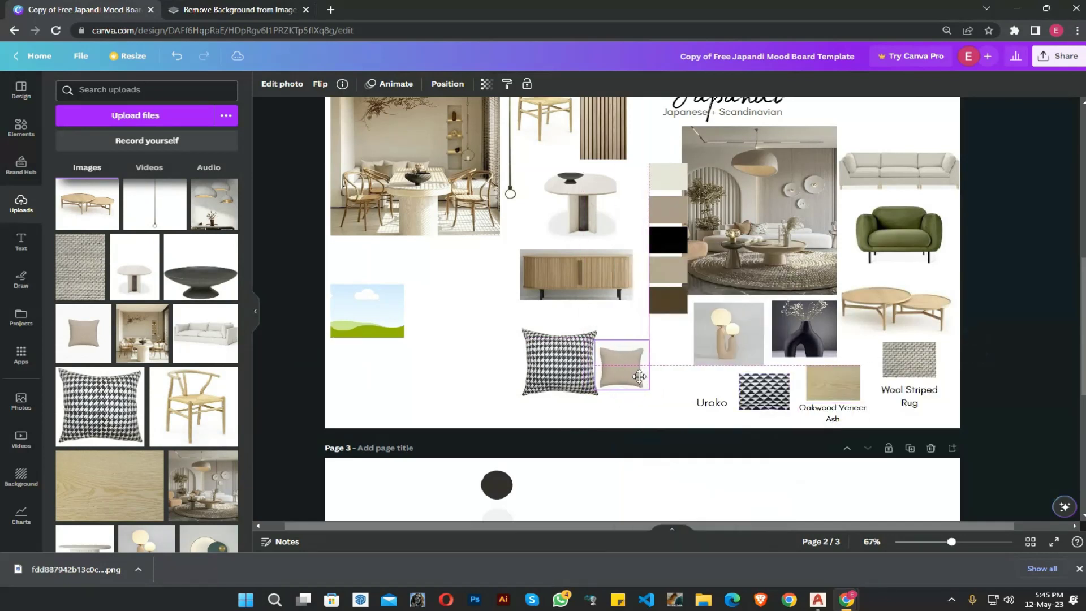
{"action": "left_click", "coordinate": [570, 413]}
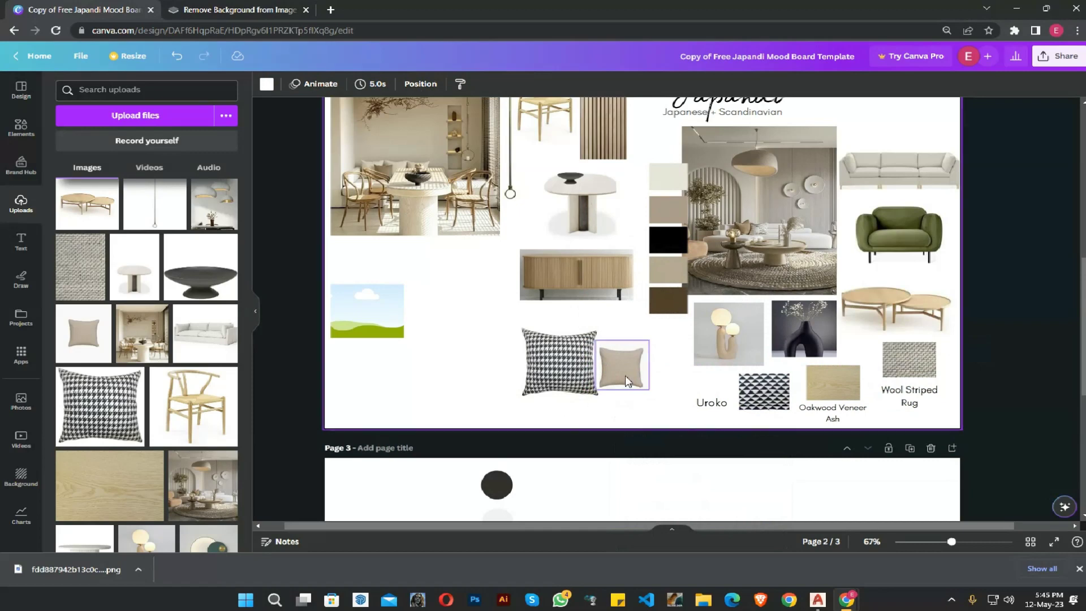
- Place the small grey Inspiration Board footer line along the bottom edge of page 2, as on page 1
{"action": "scroll", "coordinate": [410, 402], "scroll_direction": "up", "scroll_amount": 5}
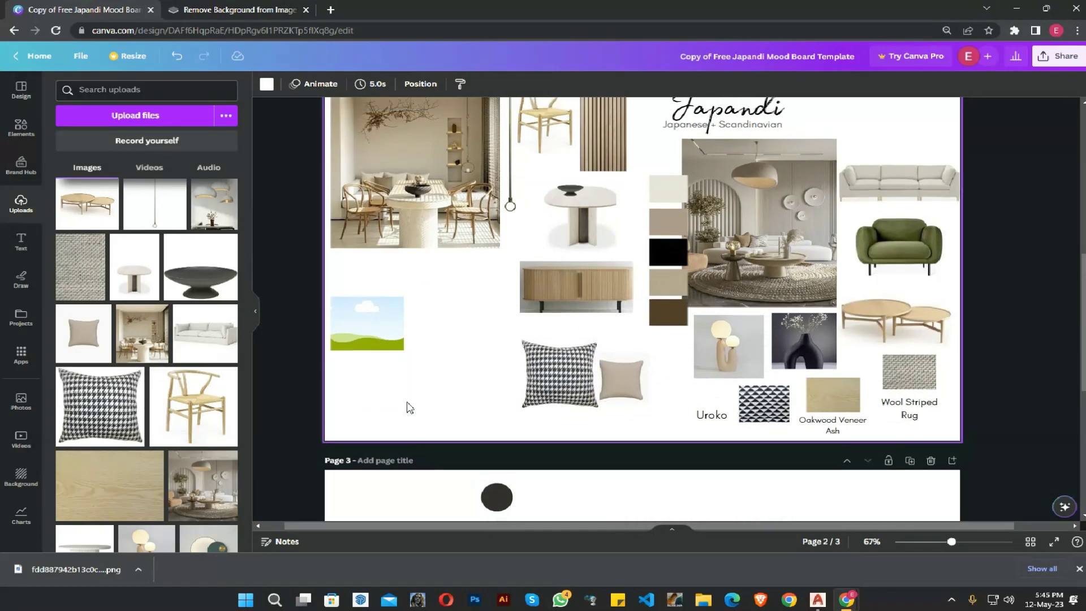
{"action": "scroll", "coordinate": [410, 402], "scroll_direction": "down", "scroll_amount": 2}
{"action": "left_click", "coordinate": [528, 138]}
{"action": "left_click_drag", "start_coordinate": [529, 138], "coordinate": [509, 409]}
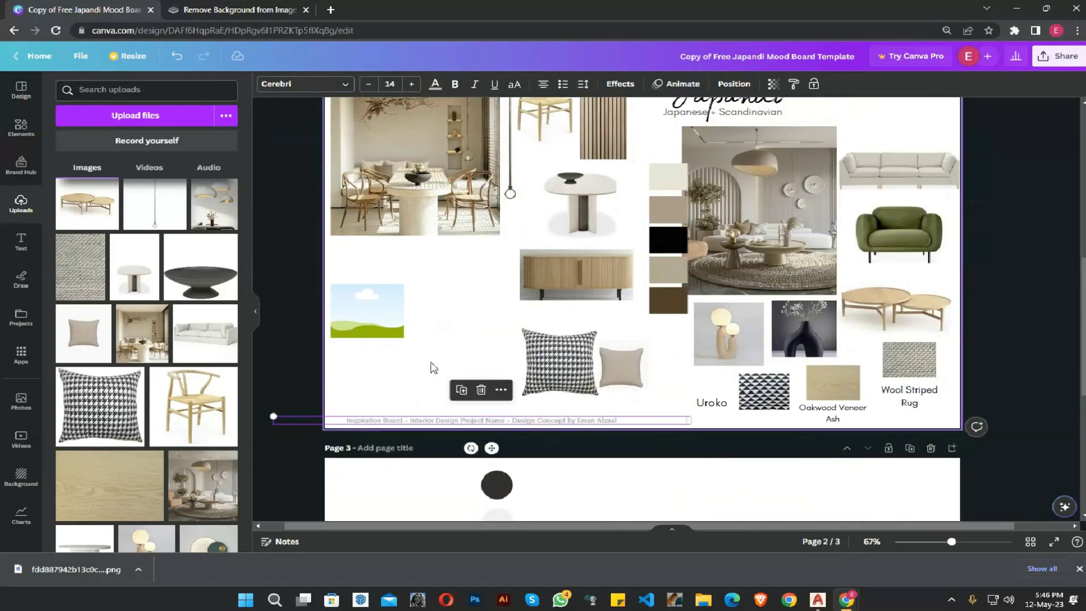
{"action": "left_click", "coordinate": [434, 369]}
- Add the bamboo plant image between the empty frame and the cushions, cropping away its blank sides
{"action": "scroll", "coordinate": [198, 361], "scroll_direction": "down", "scroll_amount": 10}
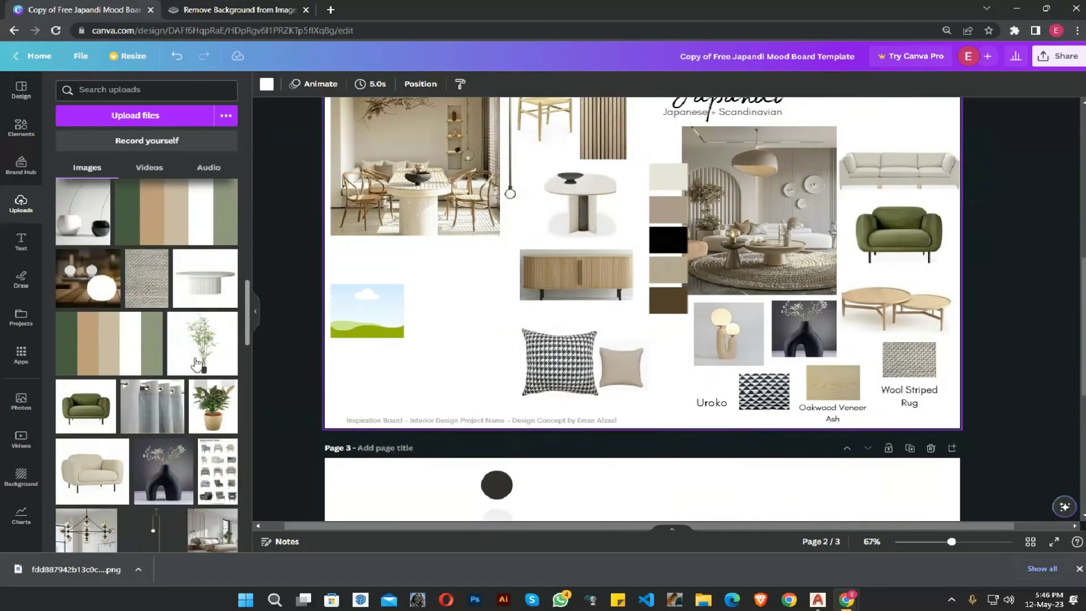
{"action": "left_click_drag", "start_coordinate": [196, 363], "coordinate": [437, 377]}
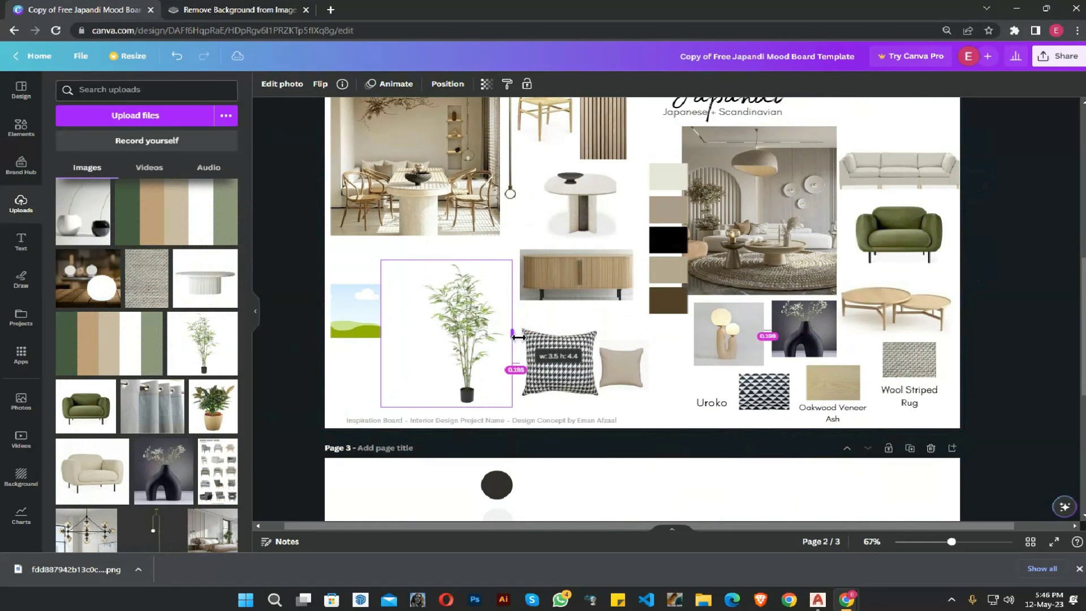
{"action": "left_click_drag", "start_coordinate": [381, 338], "coordinate": [431, 340]}
{"action": "left_click", "coordinate": [411, 364]}
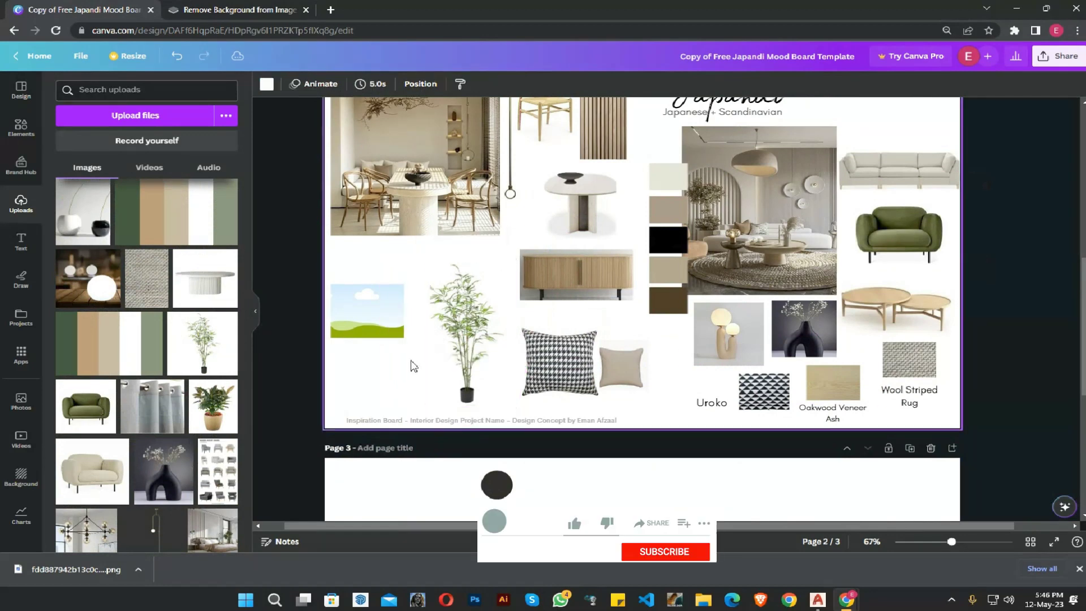
- Add the black figure sculpture photo from the uploads in place of the empty frame, in page 2's lower corner beside the bamboo plant
{"action": "scroll", "coordinate": [132, 360], "scroll_direction": "down", "scroll_amount": 5}
{"action": "scroll", "coordinate": [133, 360], "scroll_direction": "up", "scroll_amount": 5}
{"action": "scroll", "coordinate": [132, 359], "scroll_direction": "down", "scroll_amount": 5}
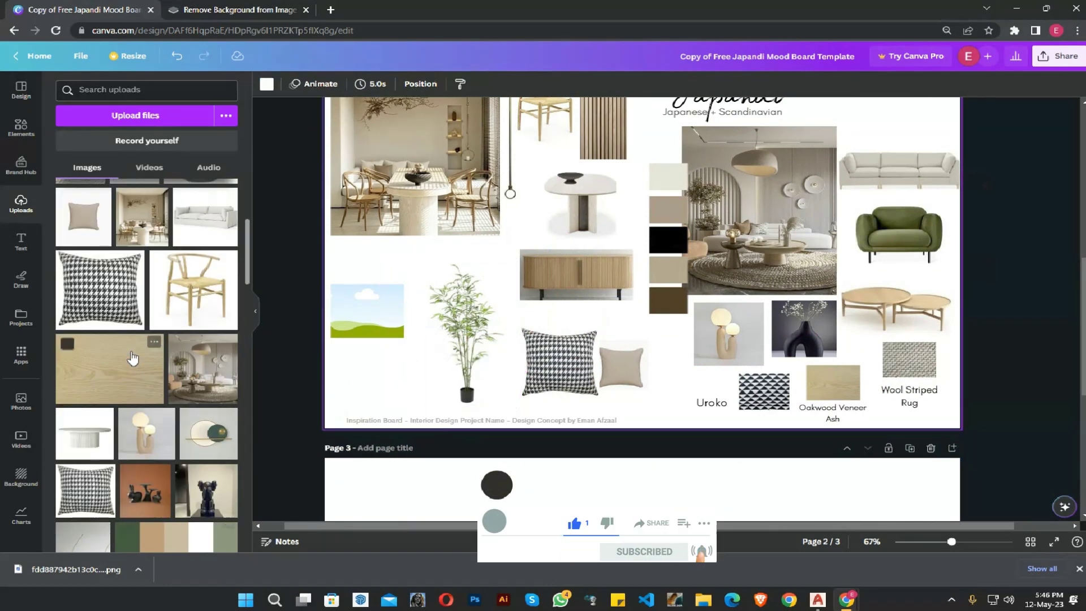
{"action": "left_click", "coordinate": [207, 490]}
{"action": "left_click_drag", "start_coordinate": [648, 262], "coordinate": [397, 366]}
{"action": "left_click", "coordinate": [335, 355]}
{"action": "left_click", "coordinate": [372, 362]}
{"action": "left_click", "coordinate": [336, 351]}
{"action": "left_click", "coordinate": [393, 365]}
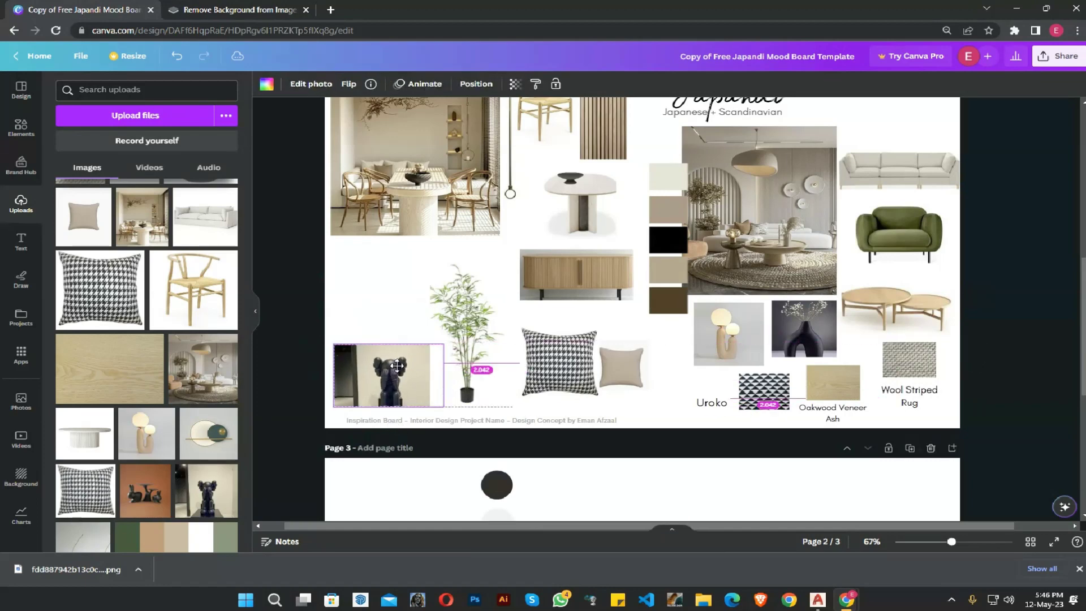
{"action": "left_click", "coordinate": [297, 395]}
- Add the pendant lamps photo from the uploads between the dining room and figure photos, extending its lower edge slightly
{"action": "scroll", "coordinate": [330, 344], "scroll_direction": "up", "scroll_amount": 4}
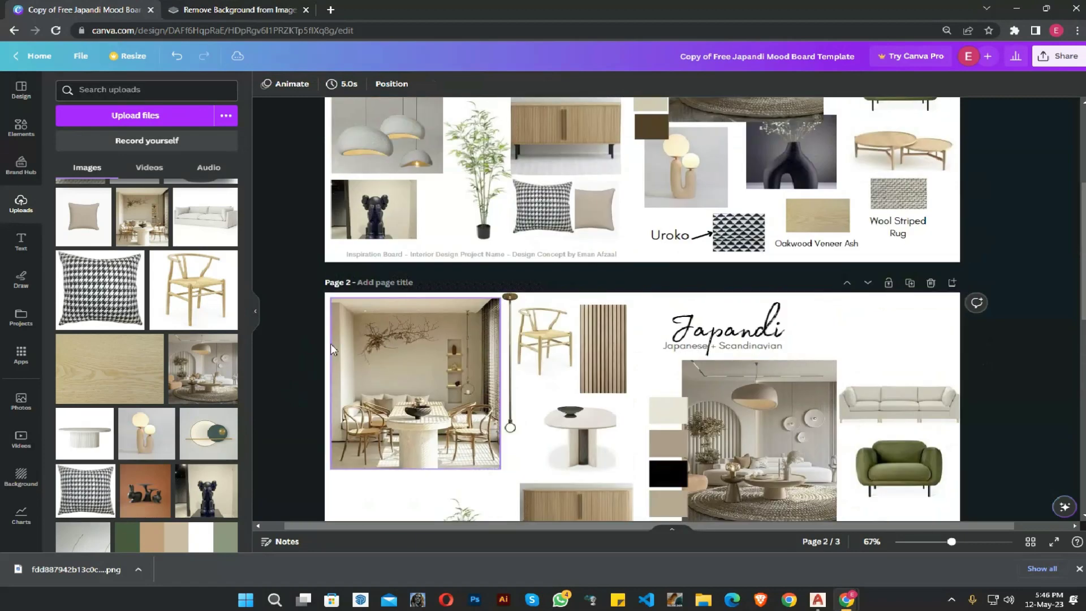
{"action": "scroll", "coordinate": [331, 343], "scroll_direction": "down", "scroll_amount": 4}
{"action": "scroll", "coordinate": [125, 421], "scroll_direction": "down", "scroll_amount": 10}
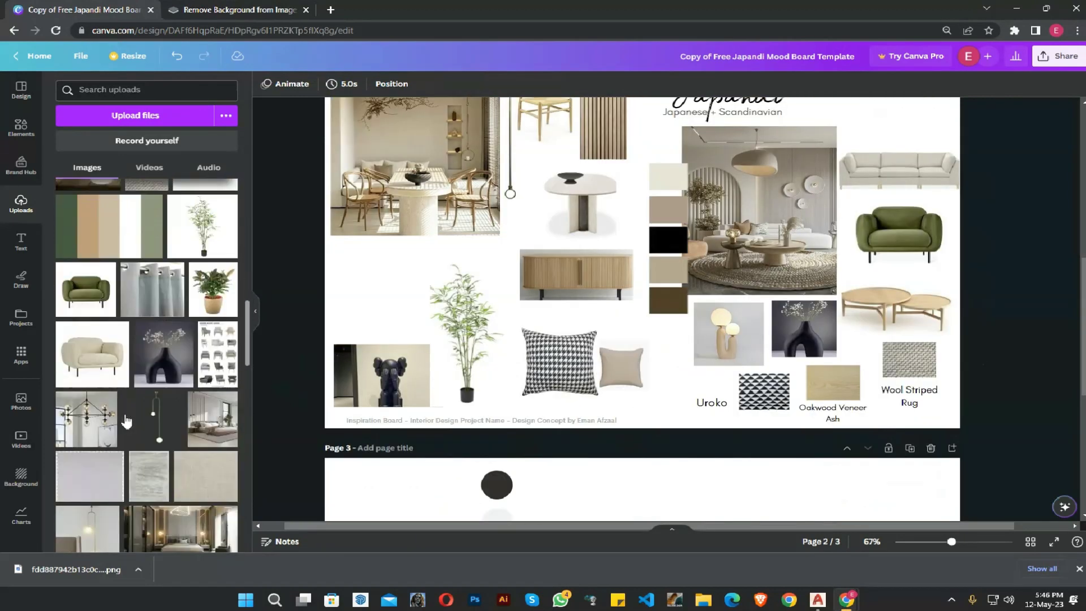
{"action": "scroll", "coordinate": [126, 421], "scroll_direction": "down", "scroll_amount": 5}
{"action": "scroll", "coordinate": [126, 421], "scroll_direction": "up", "scroll_amount": 10}
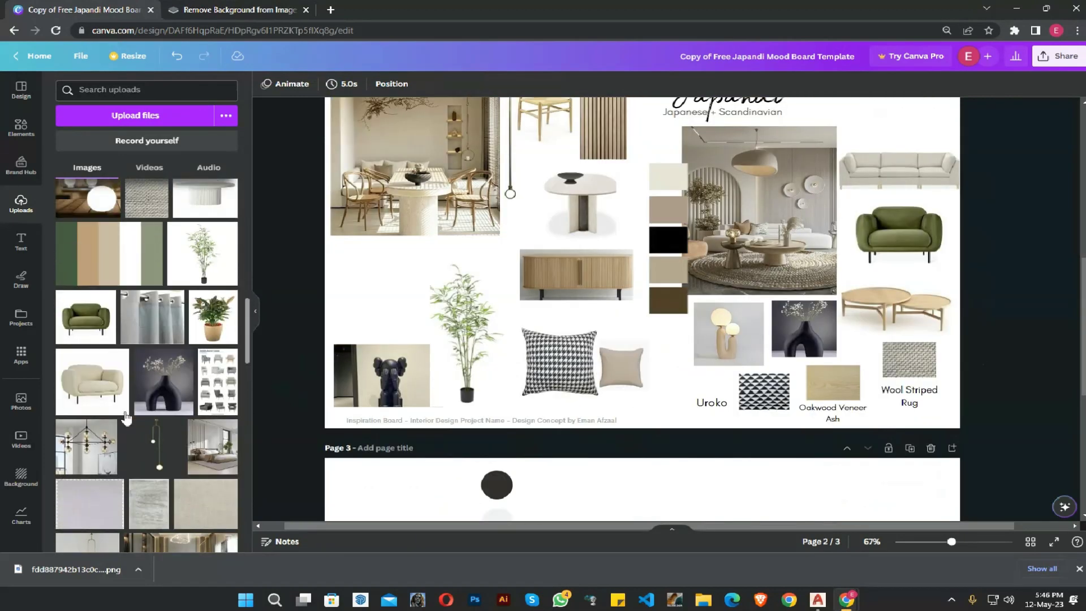
{"action": "scroll", "coordinate": [125, 420], "scroll_direction": "up", "scroll_amount": 10}
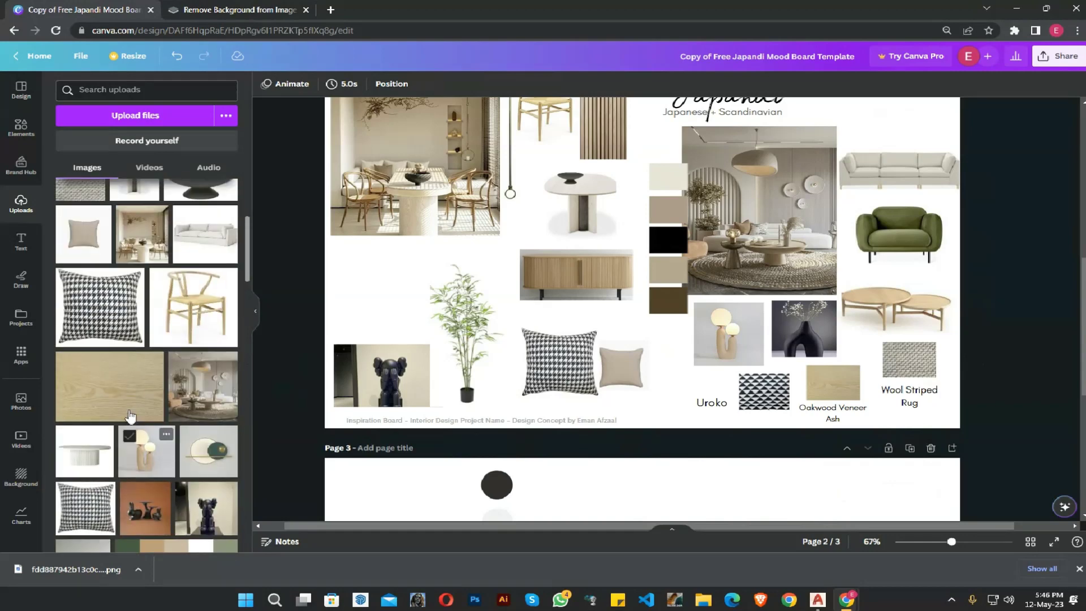
{"action": "left_click_drag", "start_coordinate": [204, 334], "coordinate": [442, 335]}
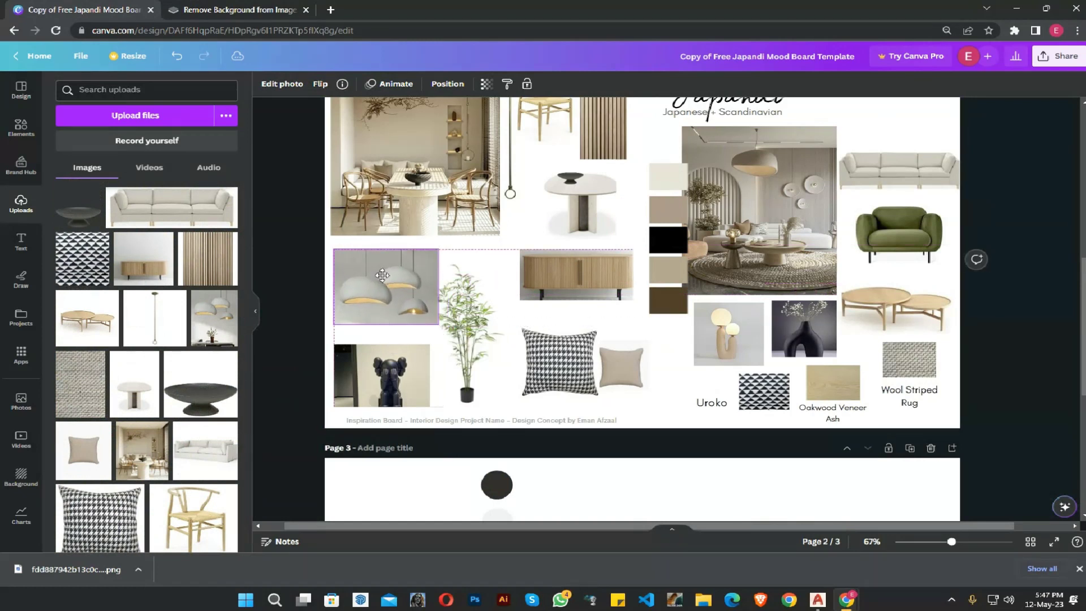
{"action": "left_click_drag", "start_coordinate": [392, 275], "coordinate": [382, 271]}
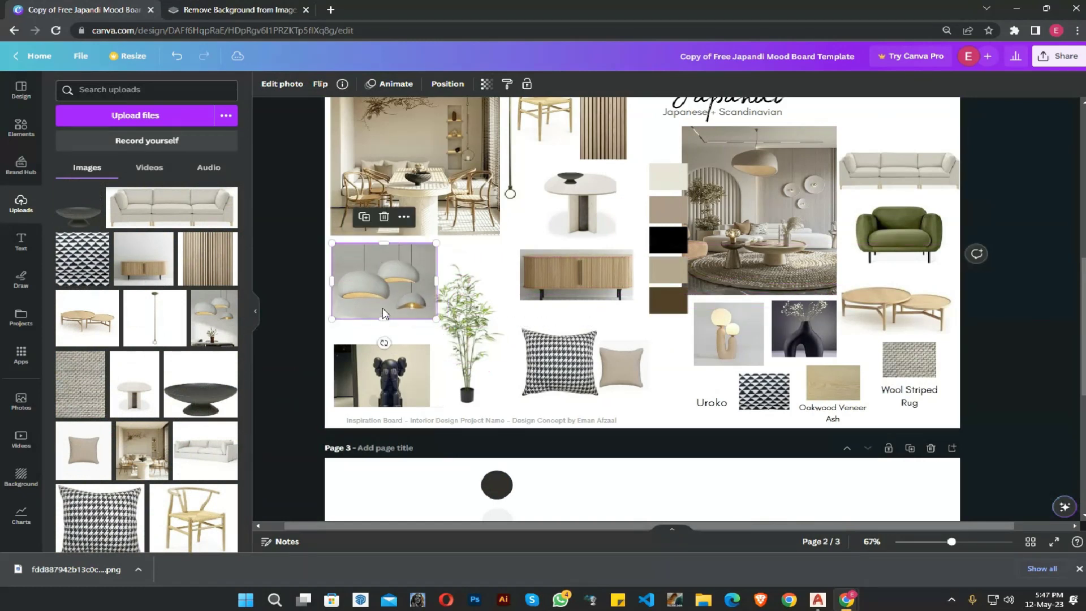
{"action": "left_click_drag", "start_coordinate": [388, 321], "coordinate": [388, 332]}
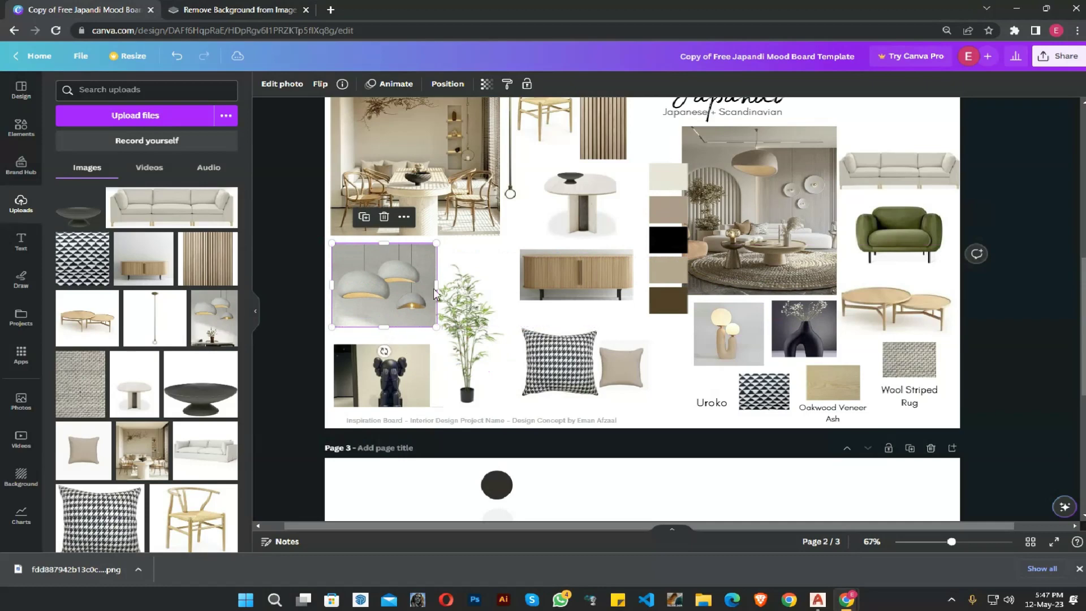
{"action": "left_click_drag", "start_coordinate": [451, 315], "coordinate": [468, 319]}
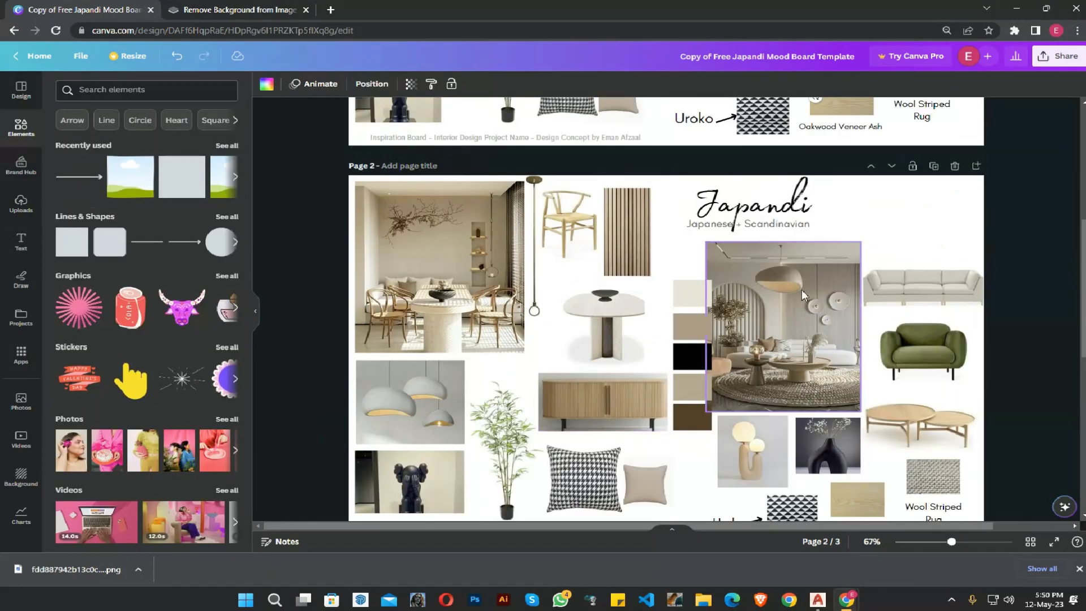
- Download only page 2 of the design as a PNG file, excluding pages 1 and 3
{"action": "left_click", "coordinate": [1068, 63]}
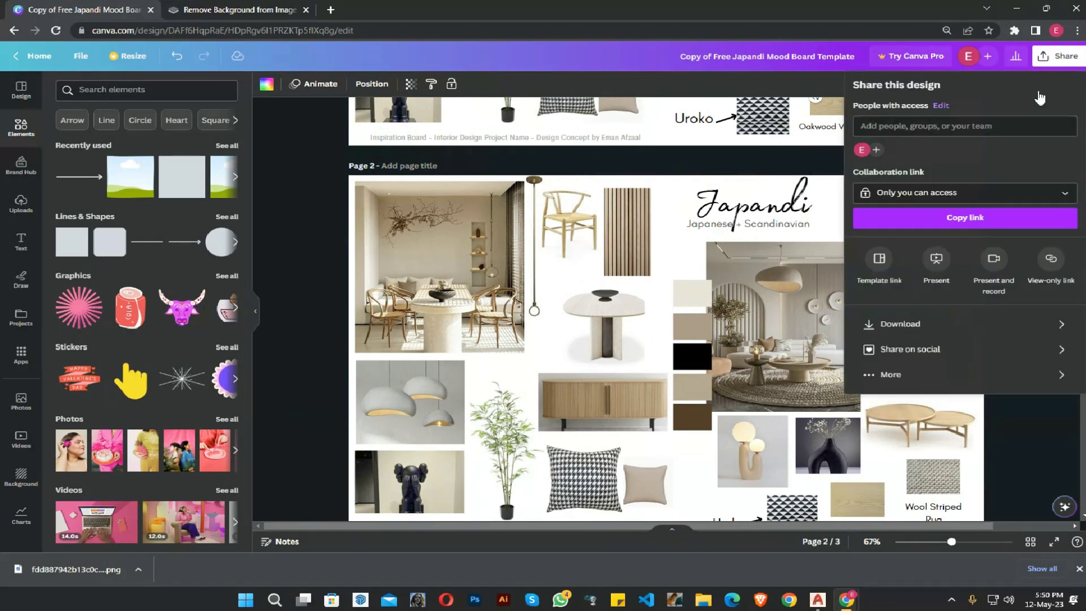
{"action": "left_click", "coordinate": [909, 321]}
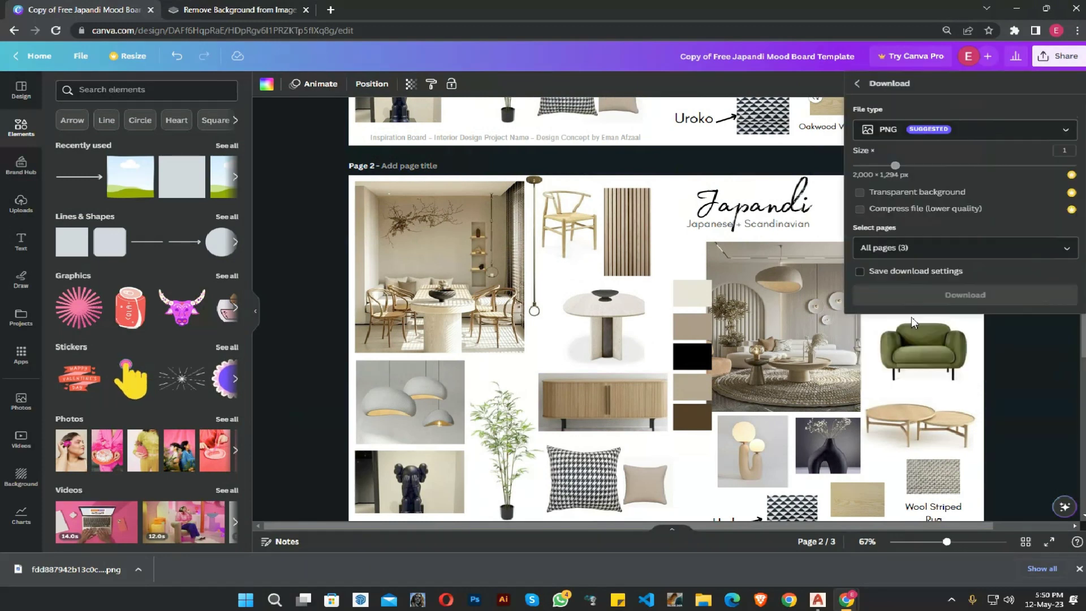
{"action": "left_click", "coordinate": [1061, 252]}
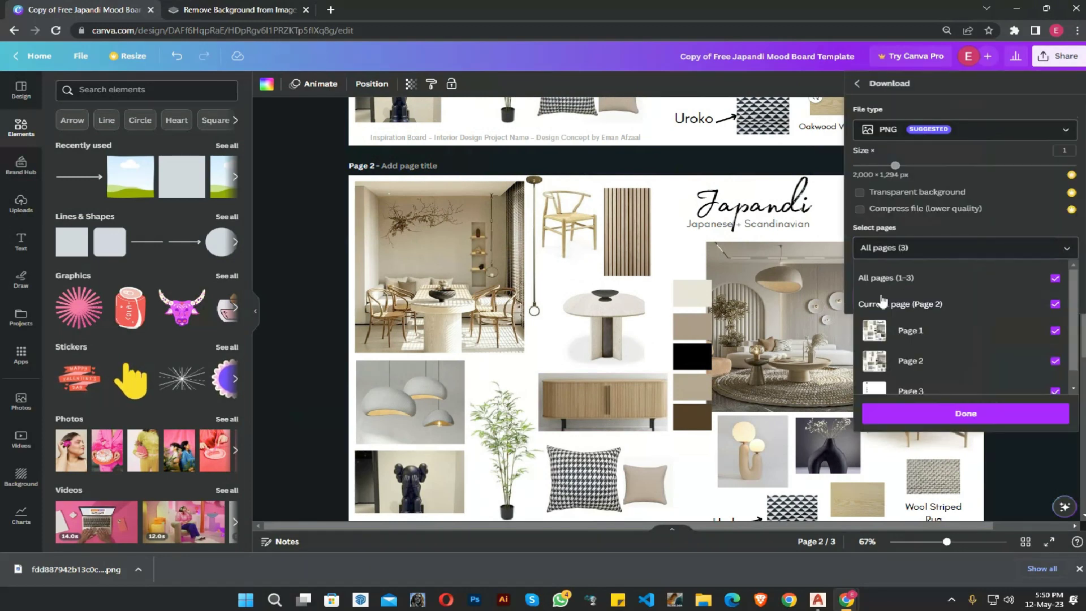
{"action": "left_click", "coordinate": [1055, 330]}
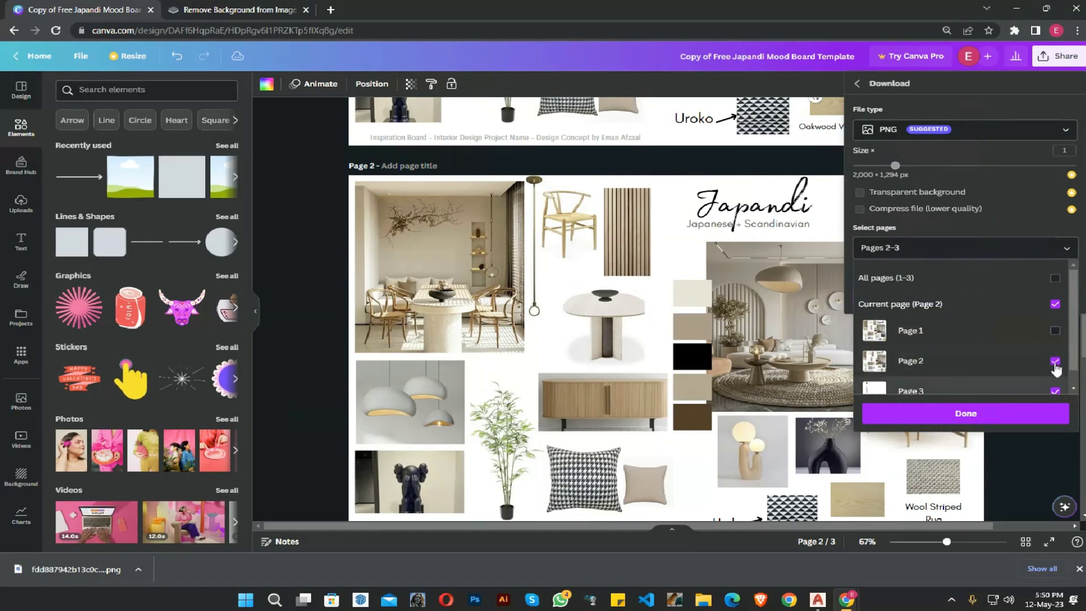
{"action": "left_click", "coordinate": [971, 410]}
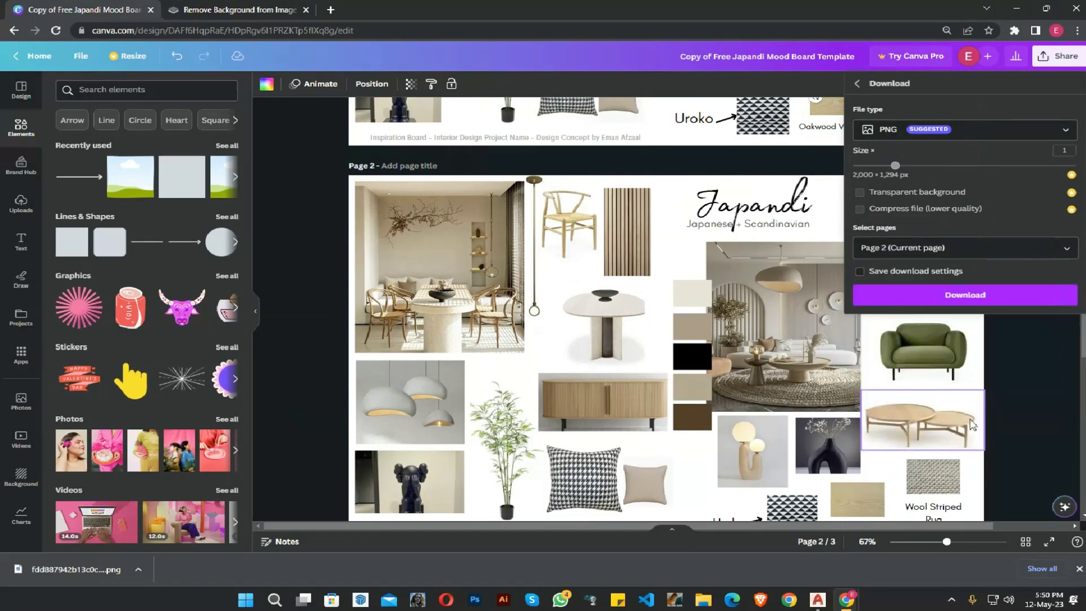
{"action": "left_click", "coordinate": [987, 301]}
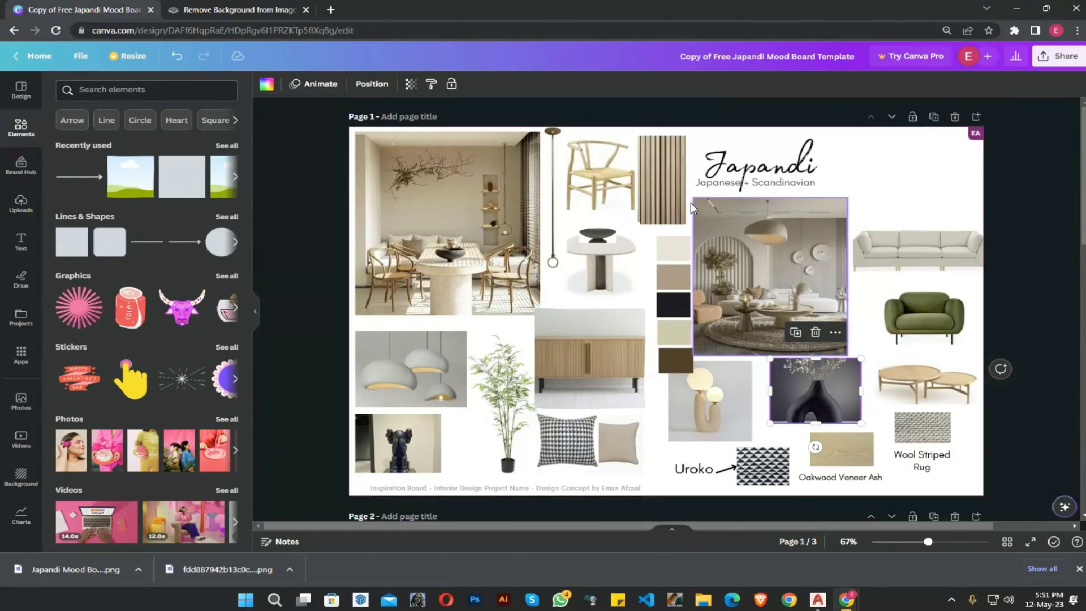
- Open Pinterest in a new browser tab and search for "japandi living room furniture"
{"action": "left_click", "coordinate": [332, 10]}
{"action": "left_click", "coordinate": [360, 30]}
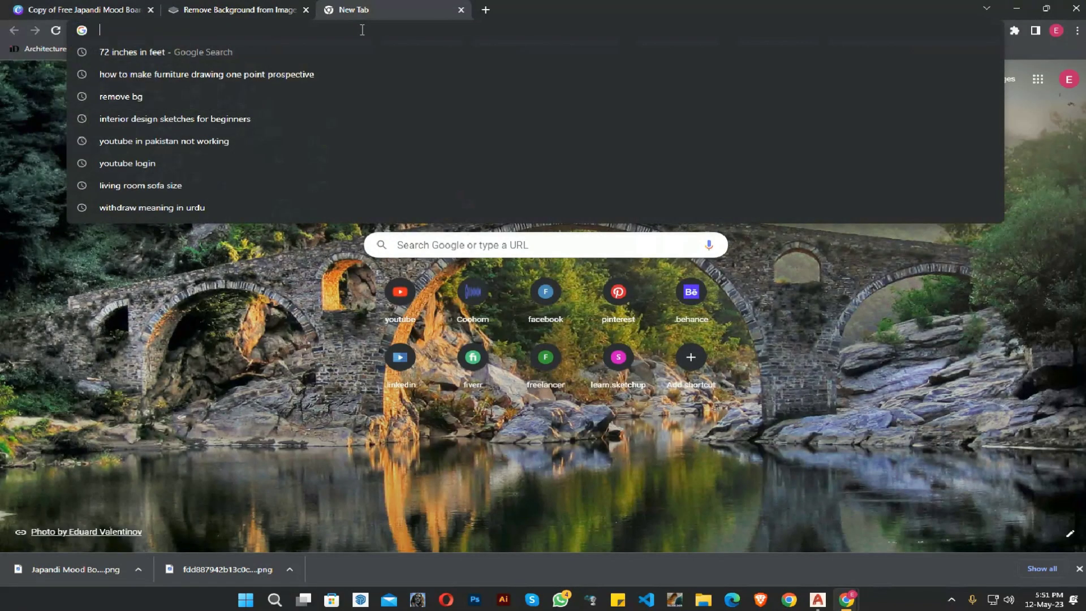
{"action": "left_click", "coordinate": [619, 300]}
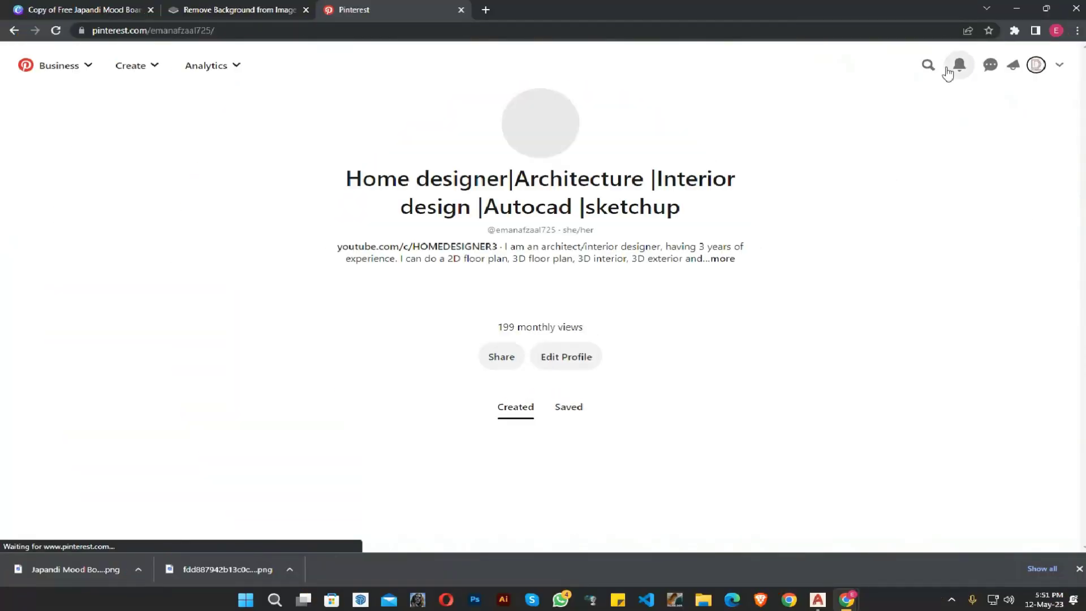
{"action": "left_click", "coordinate": [928, 68]}
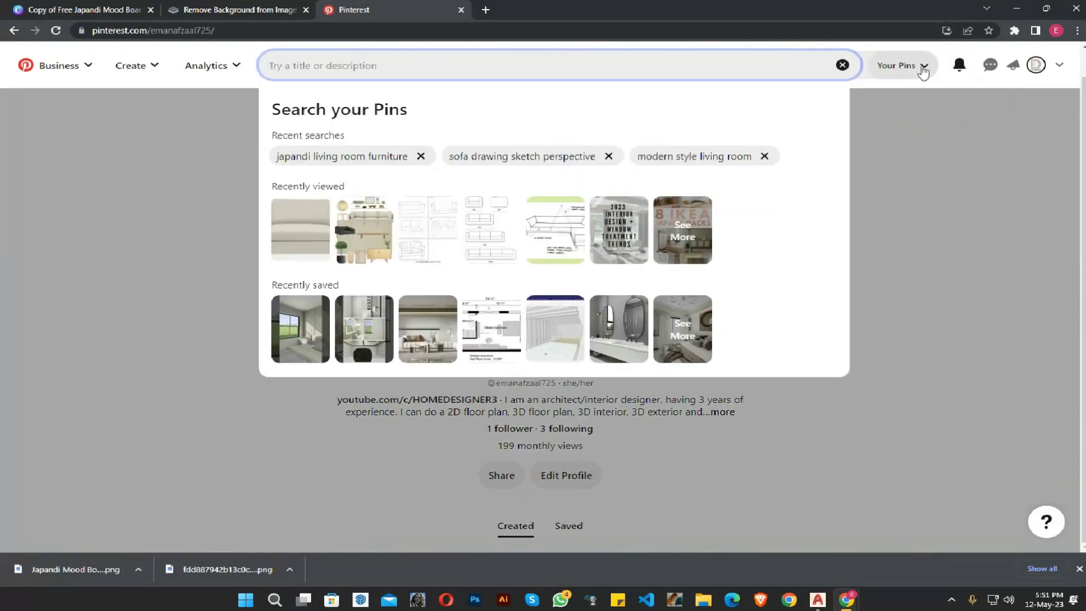
{"action": "left_click", "coordinate": [366, 162]}
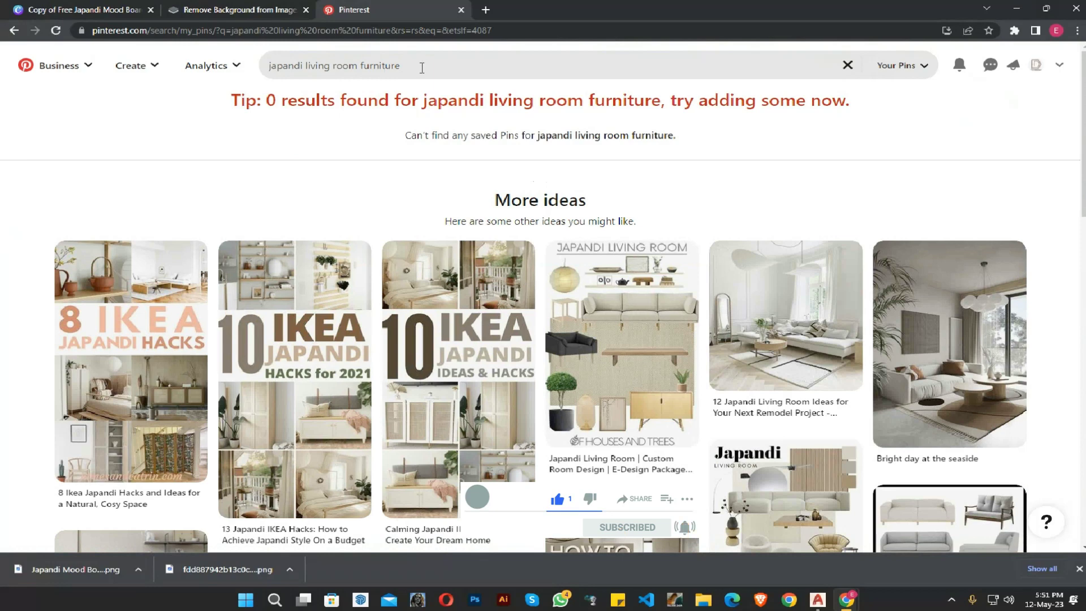
- Open the Japandi Living Room moodboard pin and run a visual search cropped tightly to the beige three-seat sofa
{"action": "scroll", "coordinate": [300, 294], "scroll_direction": "down", "scroll_amount": 2}
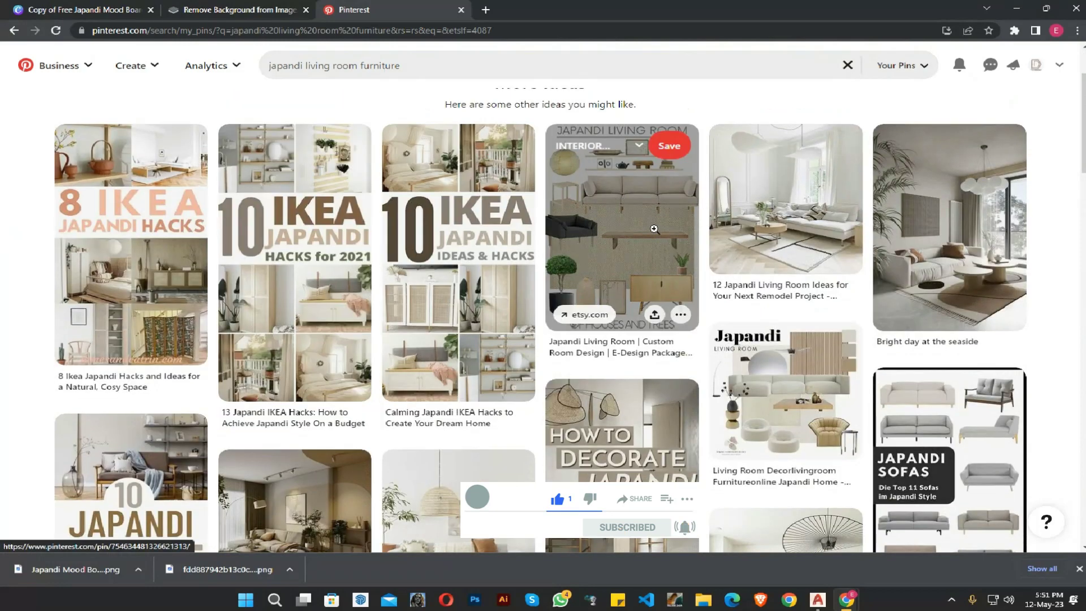
{"action": "left_click", "coordinate": [654, 229]}
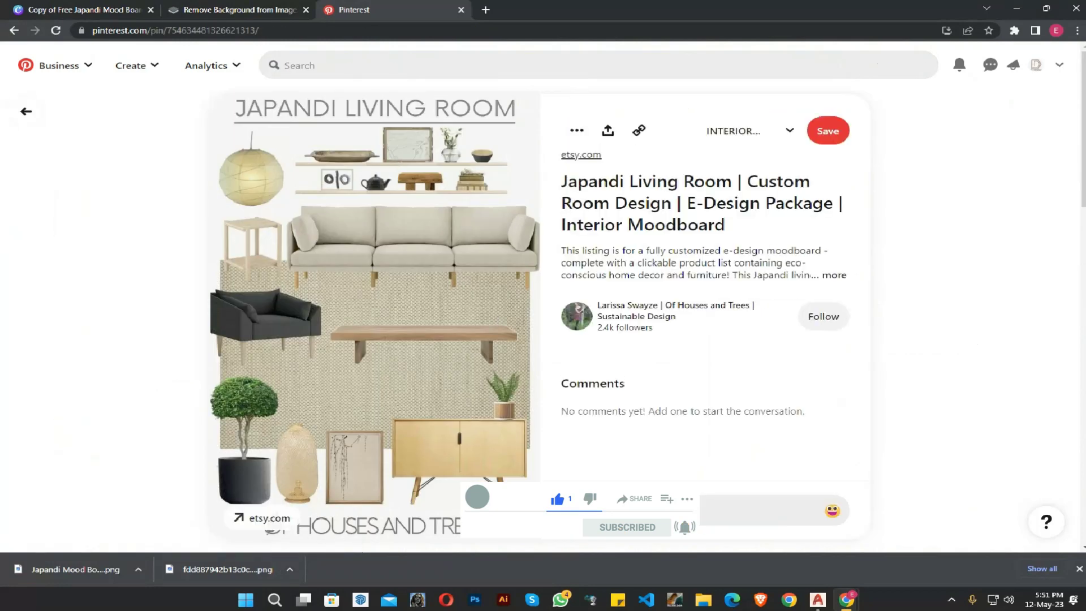
{"action": "left_click", "coordinate": [514, 518]}
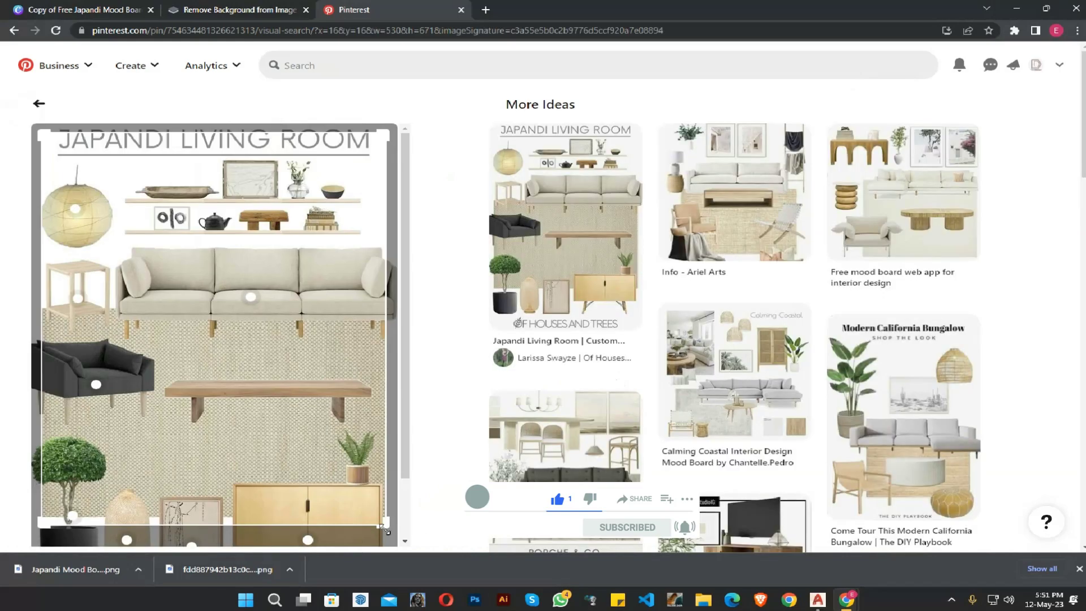
{"action": "left_click_drag", "start_coordinate": [386, 529], "coordinate": [428, 340]}
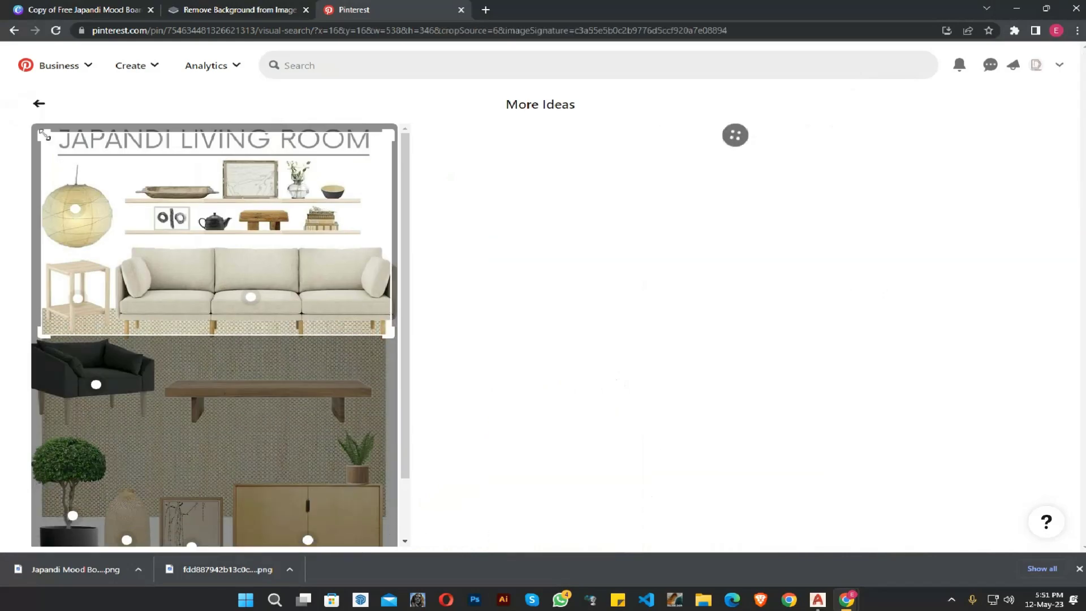
{"action": "left_click_drag", "start_coordinate": [44, 134], "coordinate": [116, 243]}
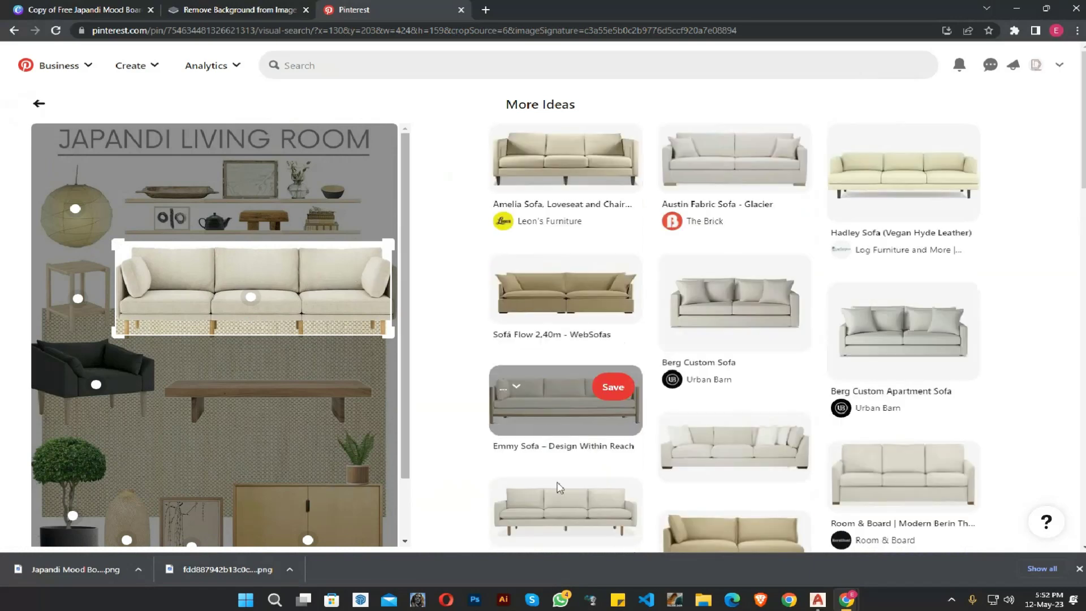
- Open the Vistage Laf Corner Sofa pin from the similar results and bring up the options for its image
{"action": "left_click", "coordinate": [712, 444]}
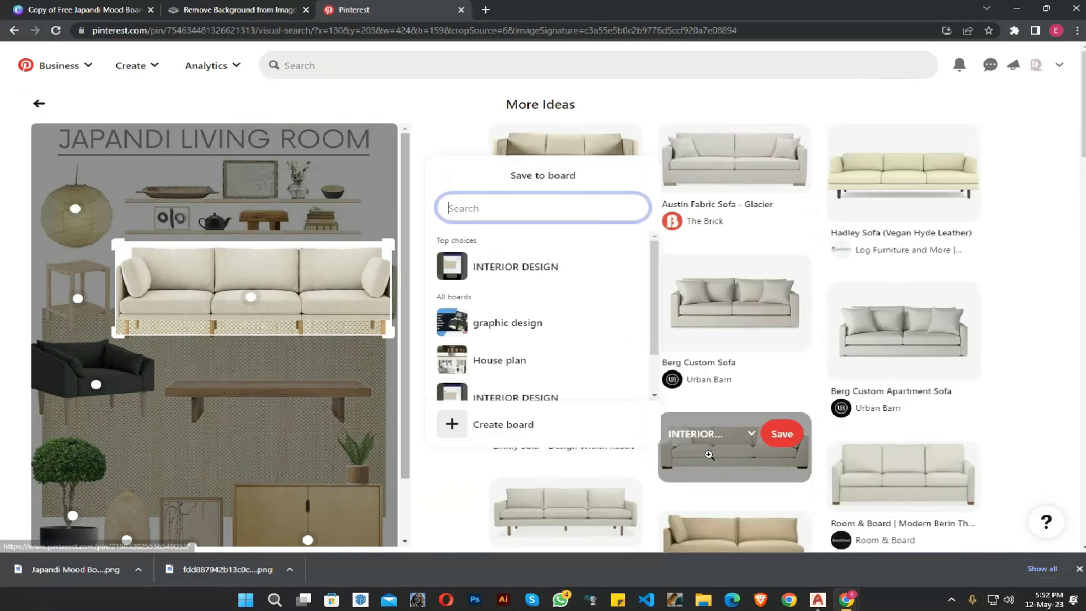
{"action": "left_click", "coordinate": [714, 451]}
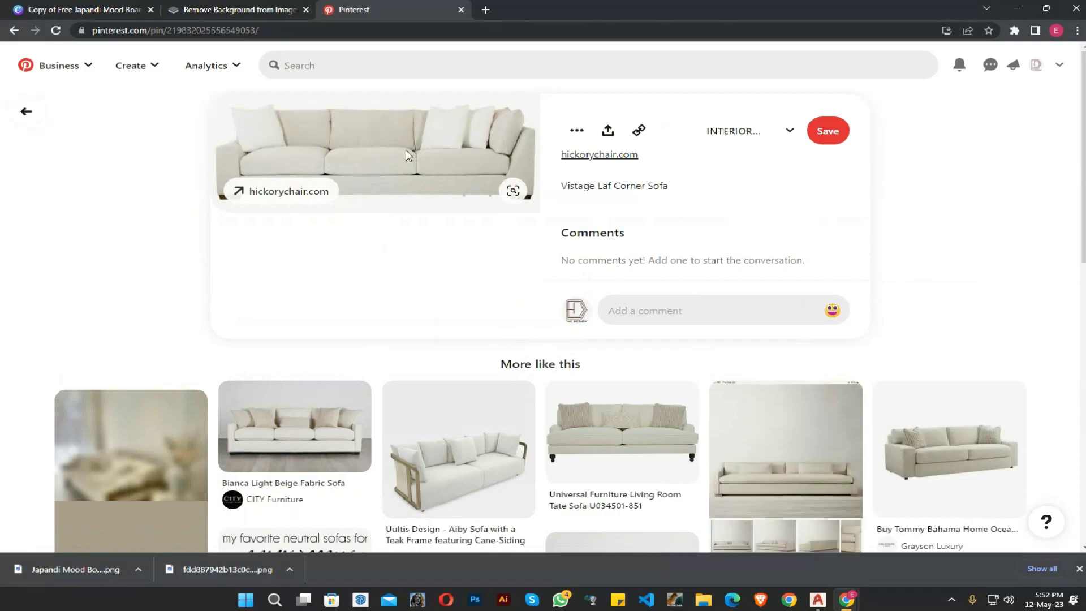
{"action": "right_click", "coordinate": [406, 150]}
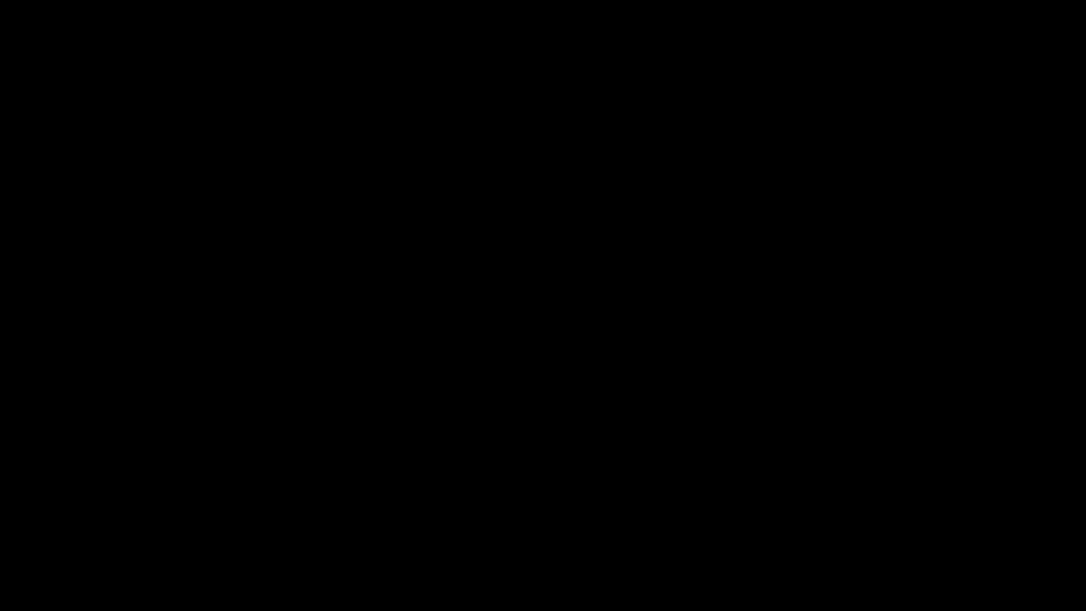